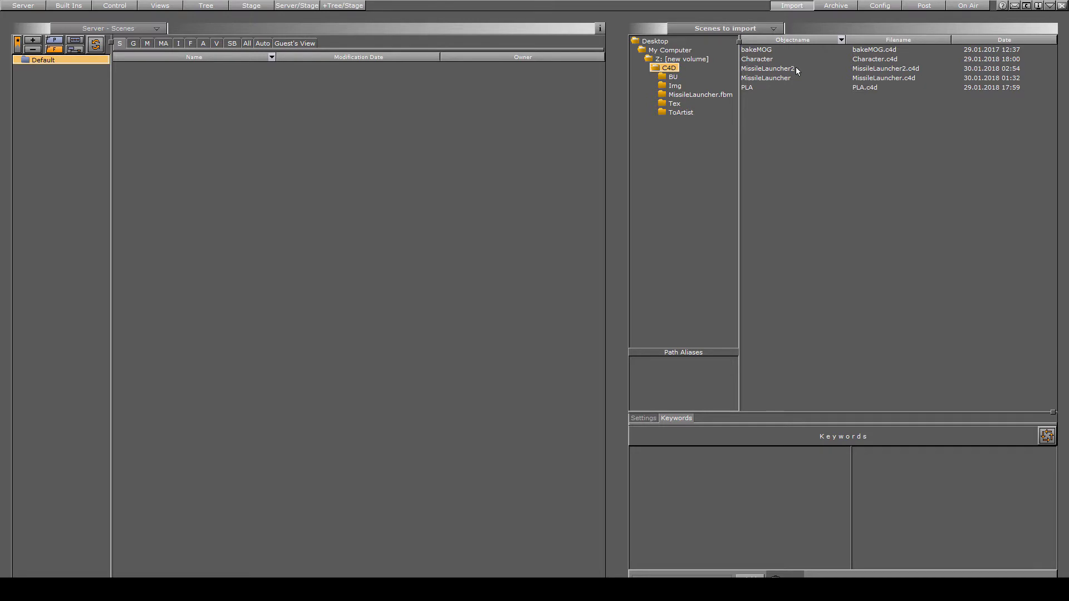
Step: Import and open the MissileLauncher2 scene from the C4D folder, and remove the materials from Body, Head, 3, 2 and 1
left_click_drag(795, 68, 421, 144)
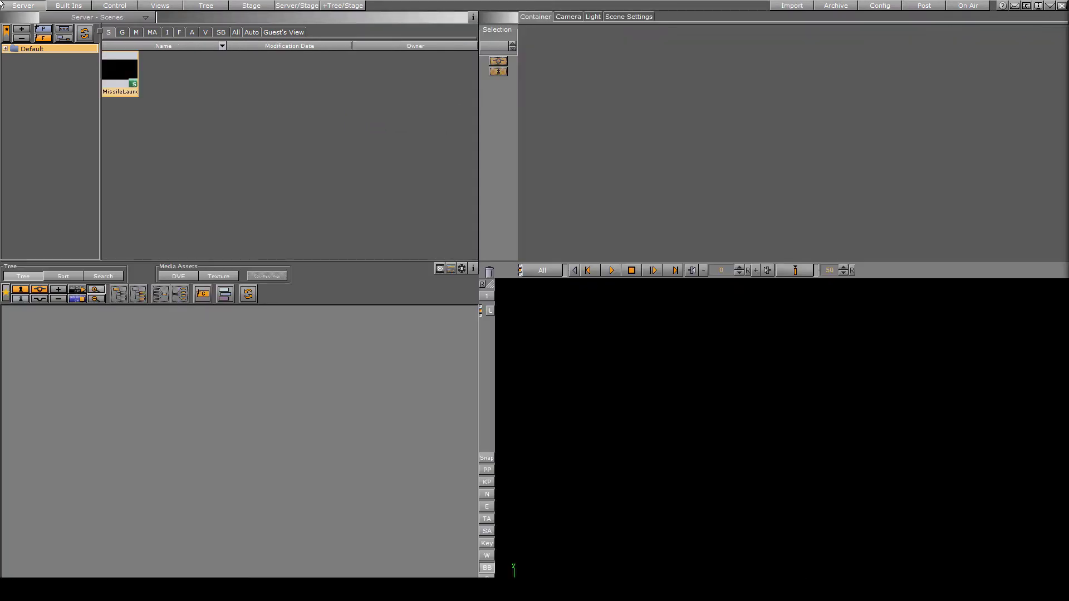
double_click(119, 65)
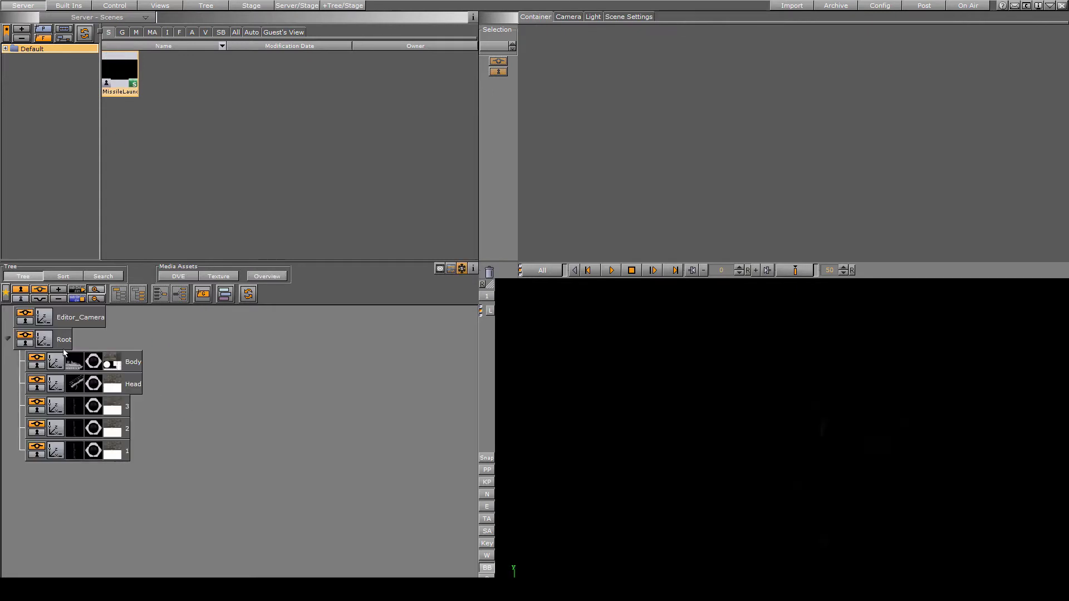
left_click(132, 366)
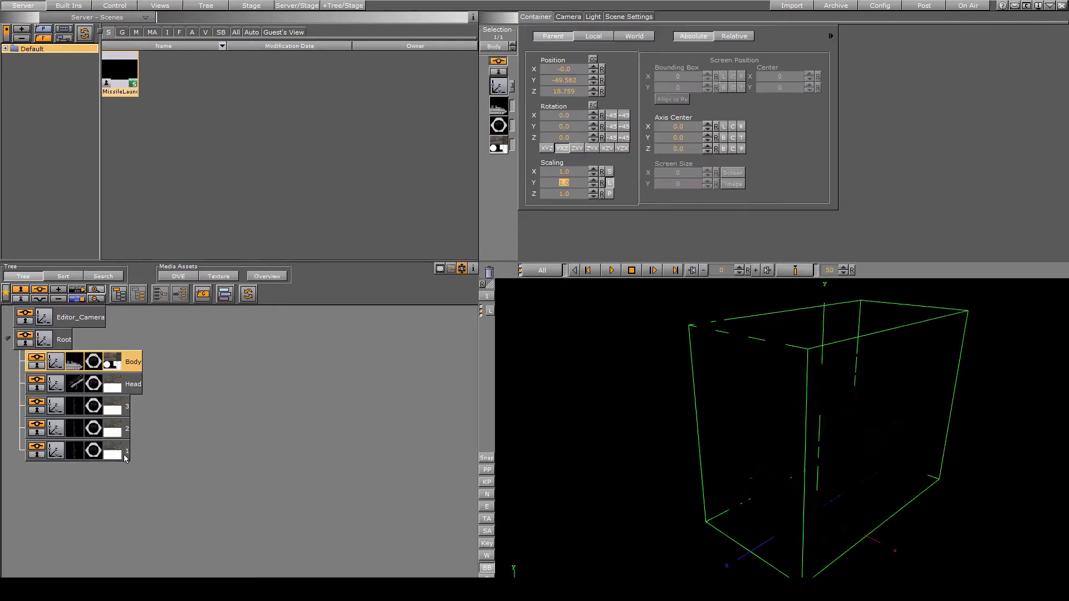
left_click(127, 453, "shift")
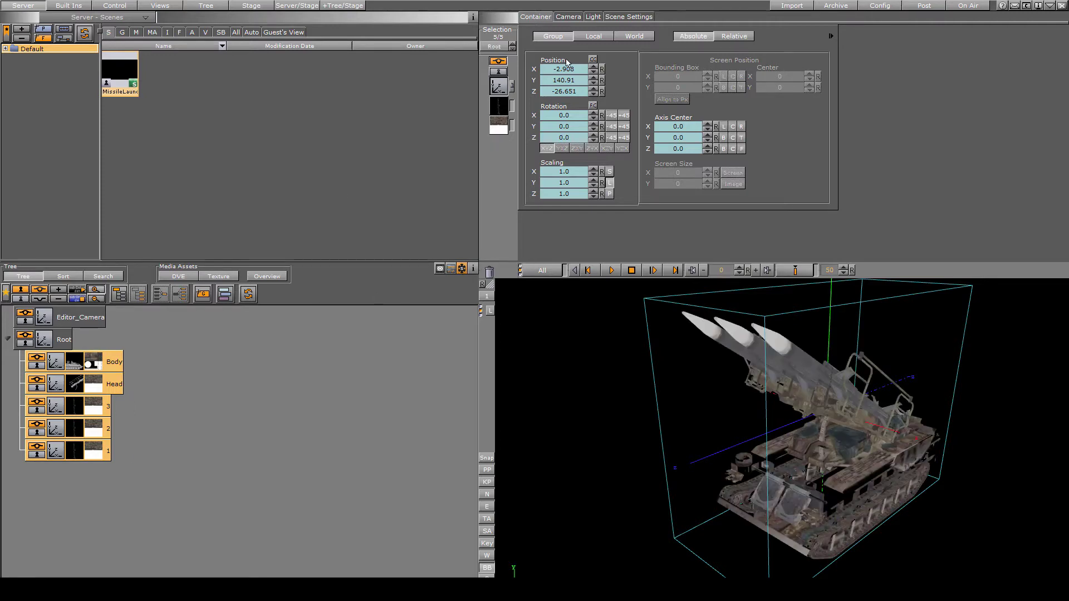
Step: Scale the Root container uniformly to 1.86 and rotate it about the Y axis for a closer view of the launcher
left_click_drag(564, 126, 620, 126)
left_click_drag(571, 183, 619, 170)
mouse_move(567, 128)
left_mouse_down()
mouse_move(550, 130)
mouse_move(563, 130)
left_mouse_up()
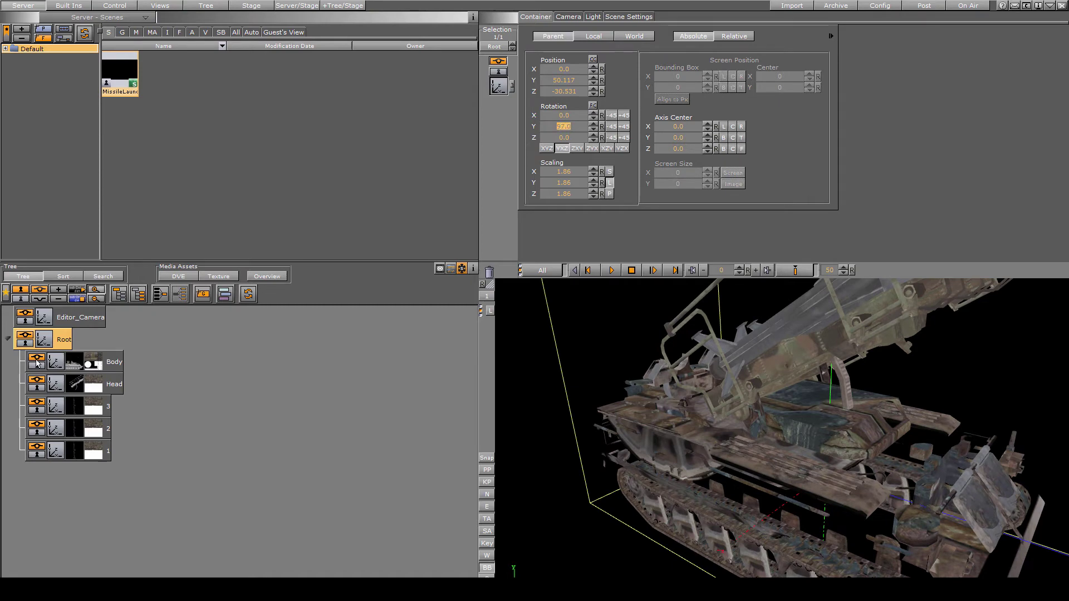
Step: Toggle the visibility of the Body container off and on to check which geometry it holds
left_click(37, 361)
left_click(37, 360)
left_click(36, 361)
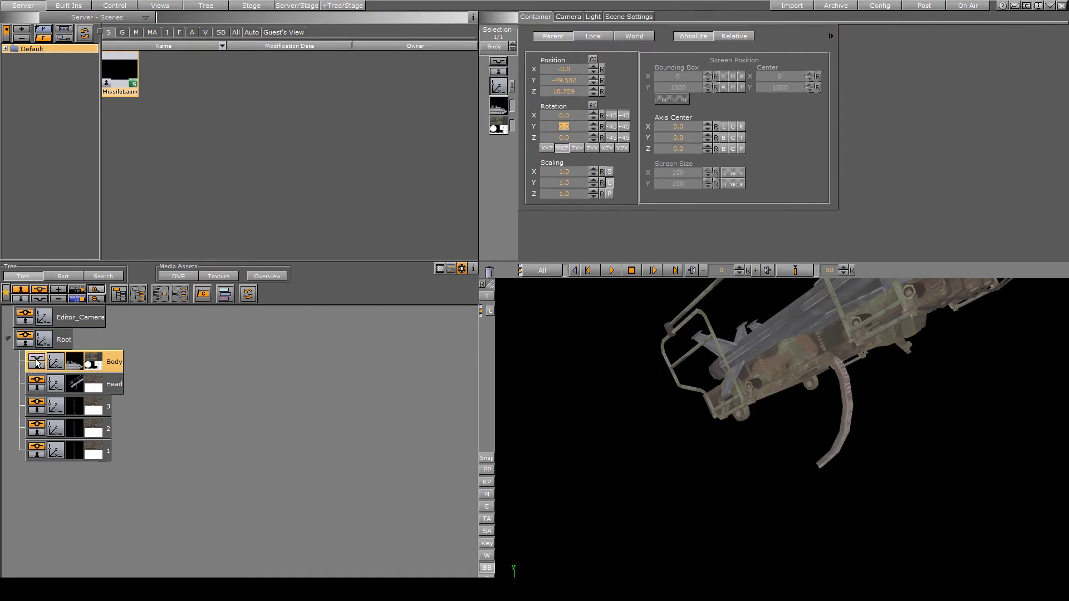
left_click(37, 361)
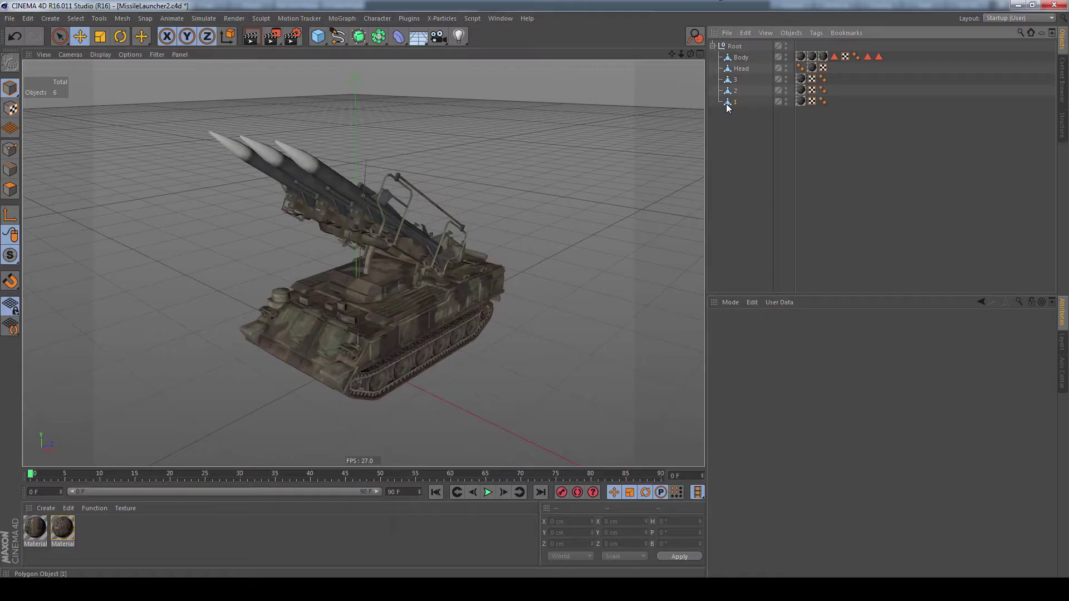
Step: Switch to Cinema 4D and examine the texture and polygon selection tags on the missile launcher's Body object
left_click(741, 57)
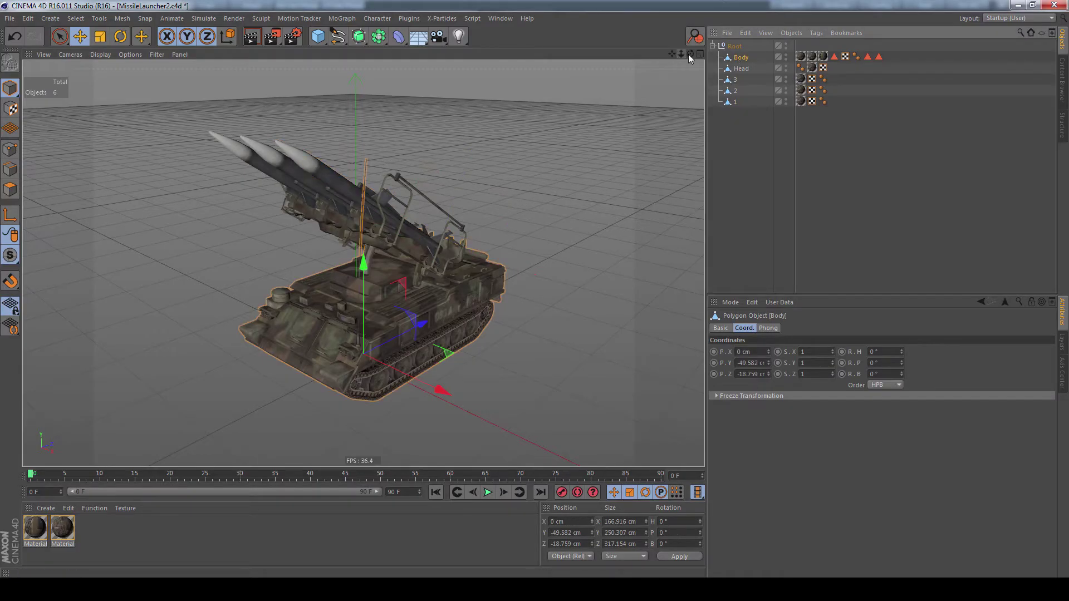
left_click_drag(691, 54, 671, 54)
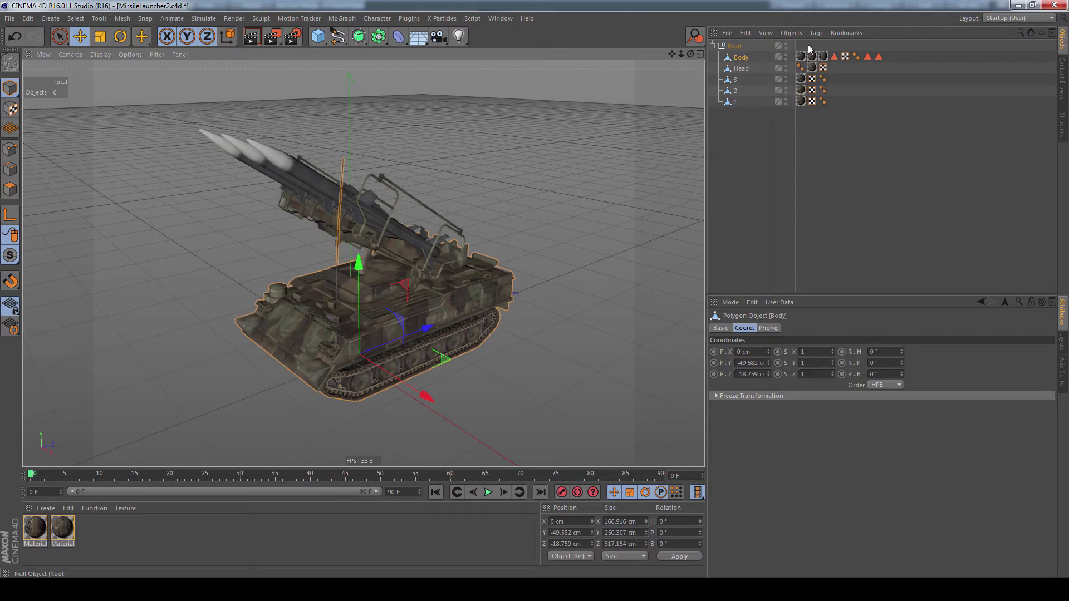
left_click(802, 57)
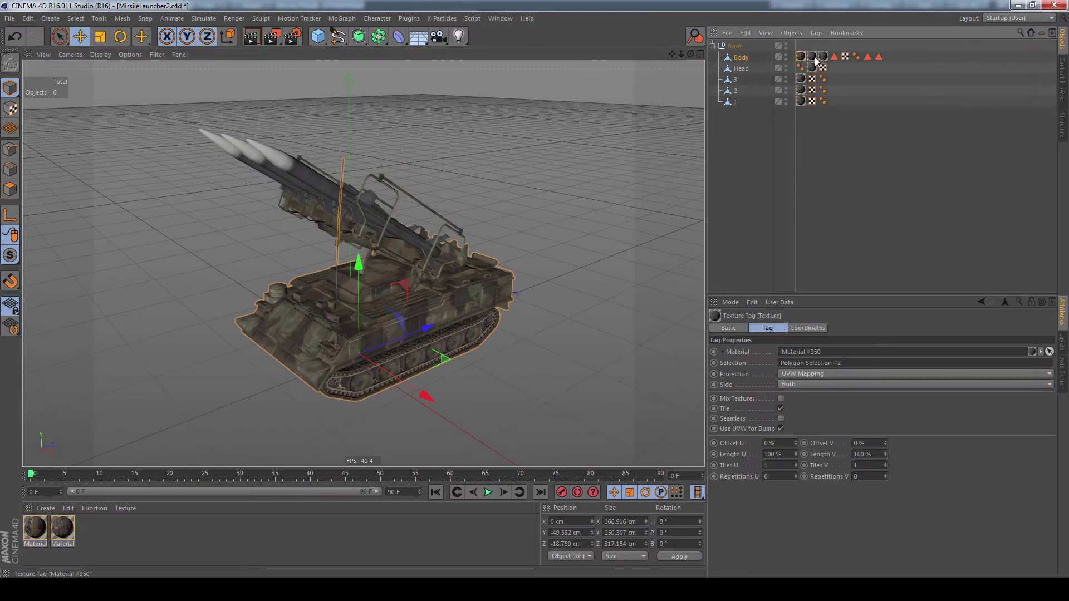
left_click(834, 57)
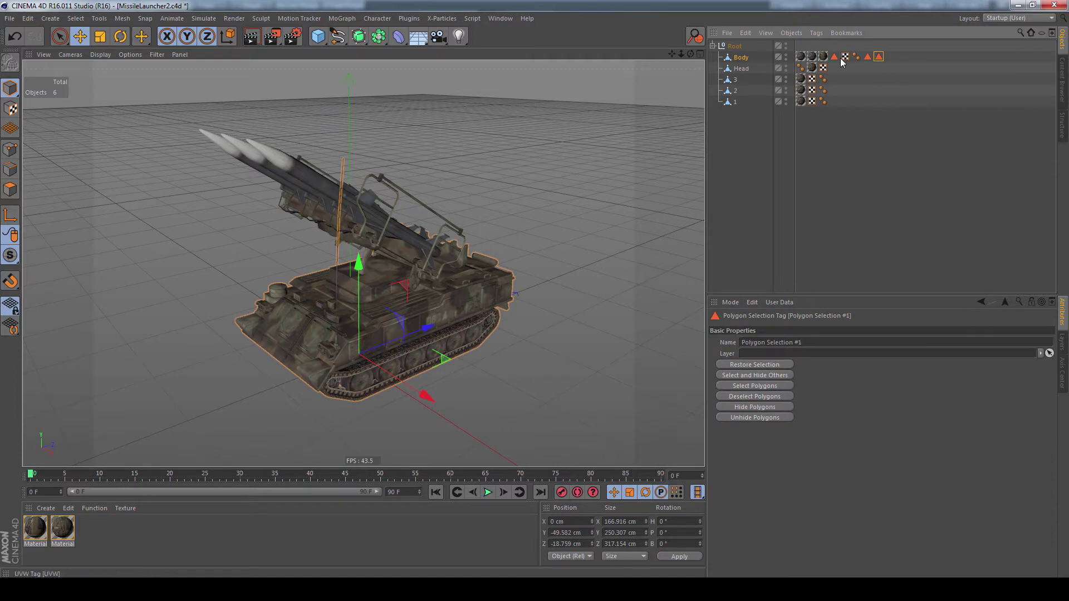
left_click(801, 57)
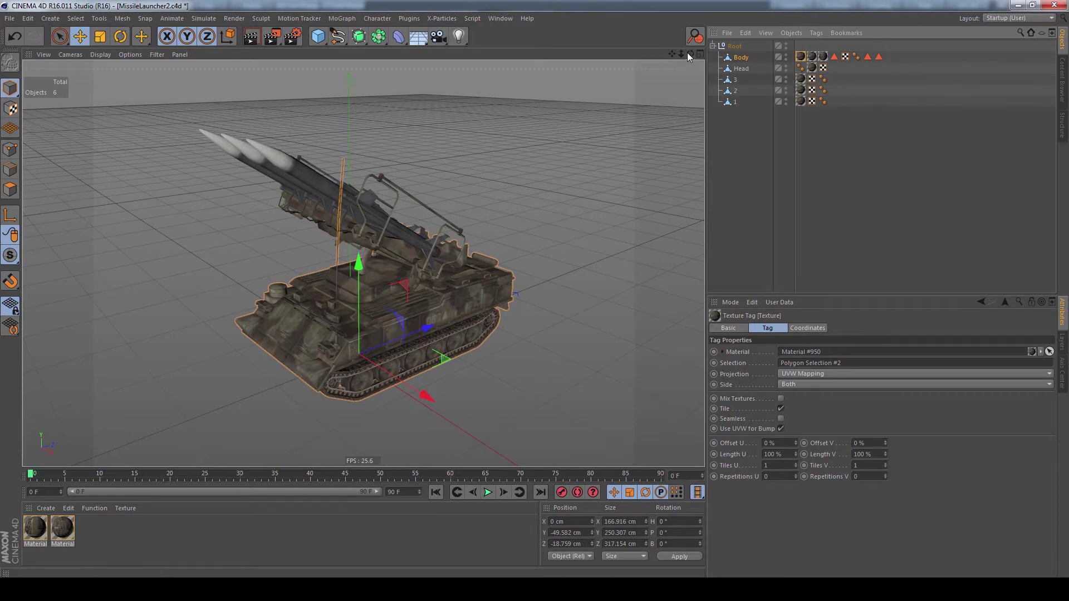
left_click_drag(690, 54, 635, 70)
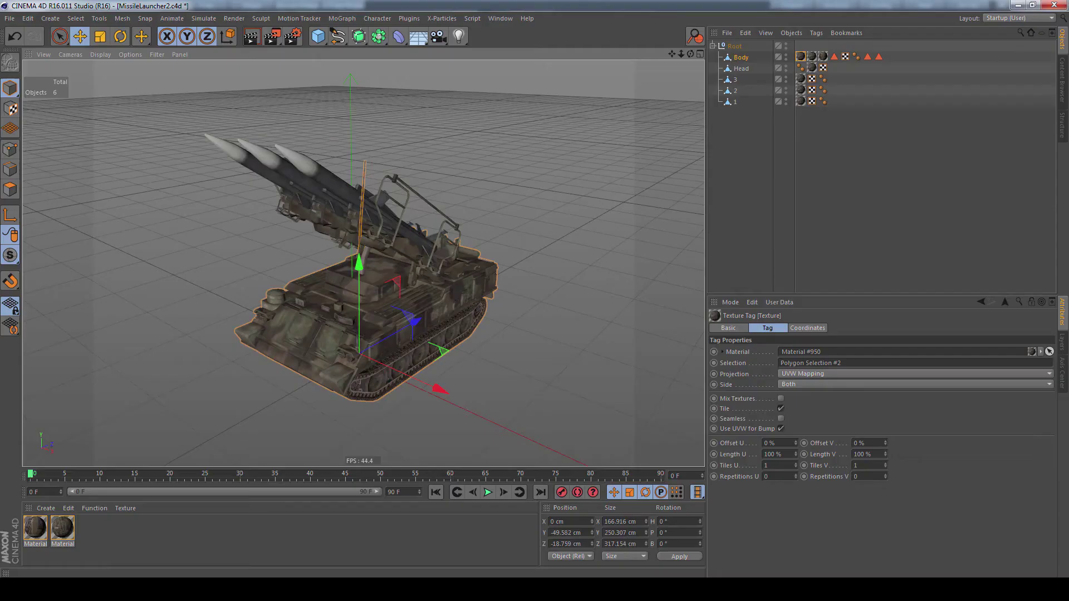
left_click_drag(691, 54, 682, 56)
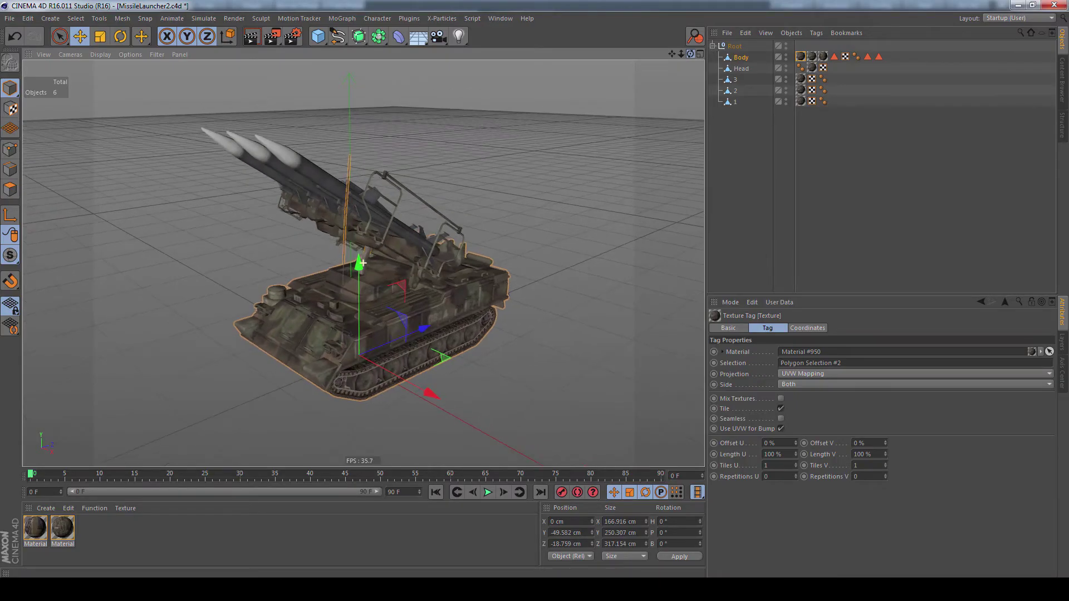
Step: Bake the Body object with Bake Object to a 1024 x 1024 JPEG texture in Z:\C4D\Tex
left_click(741, 58)
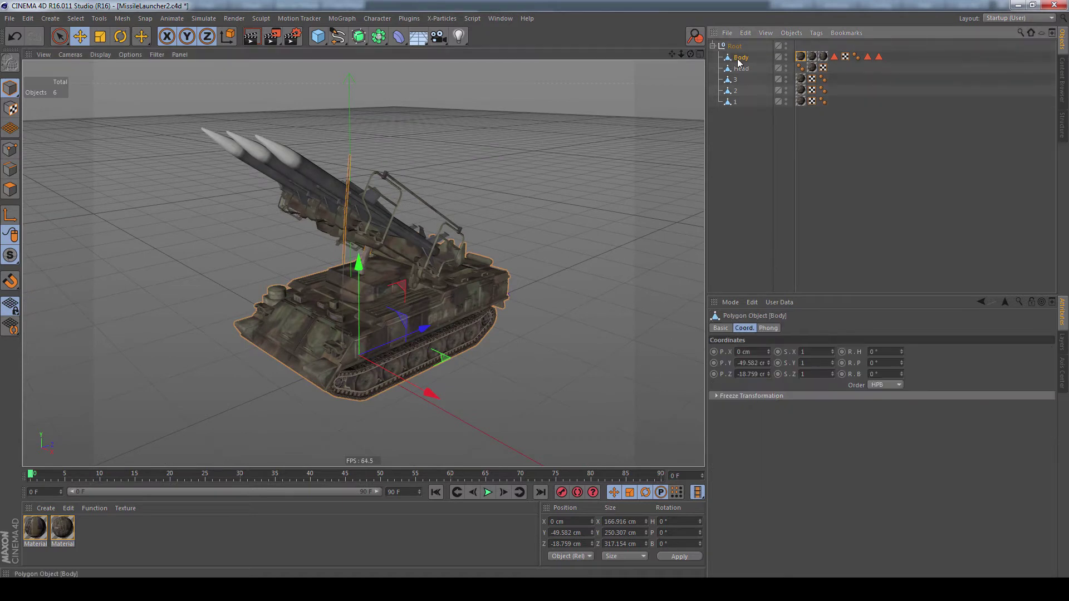
left_click(800, 34)
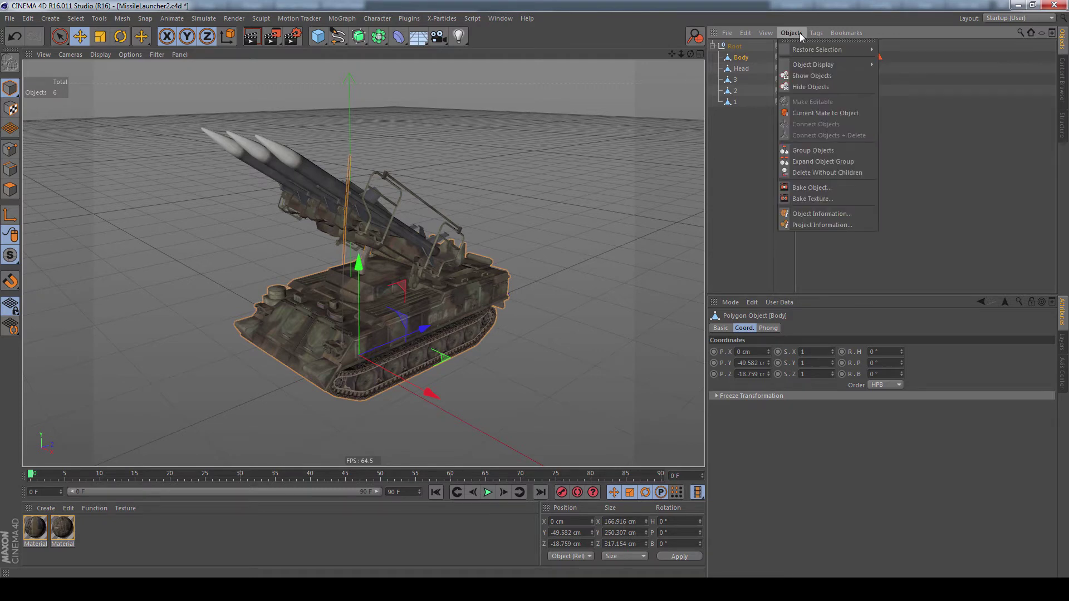
left_click(801, 189)
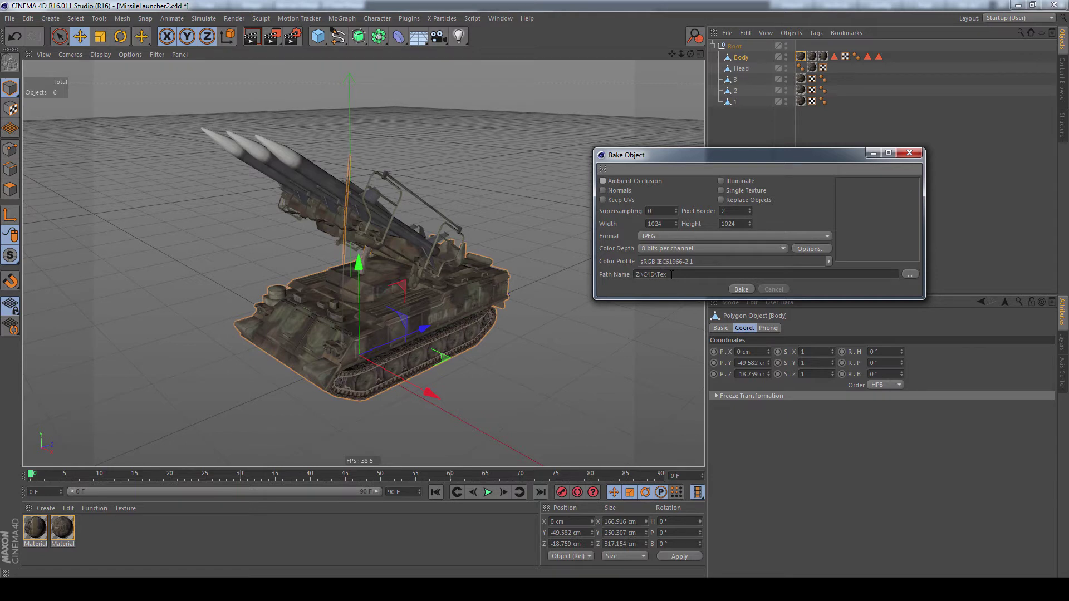
left_click(736, 288)
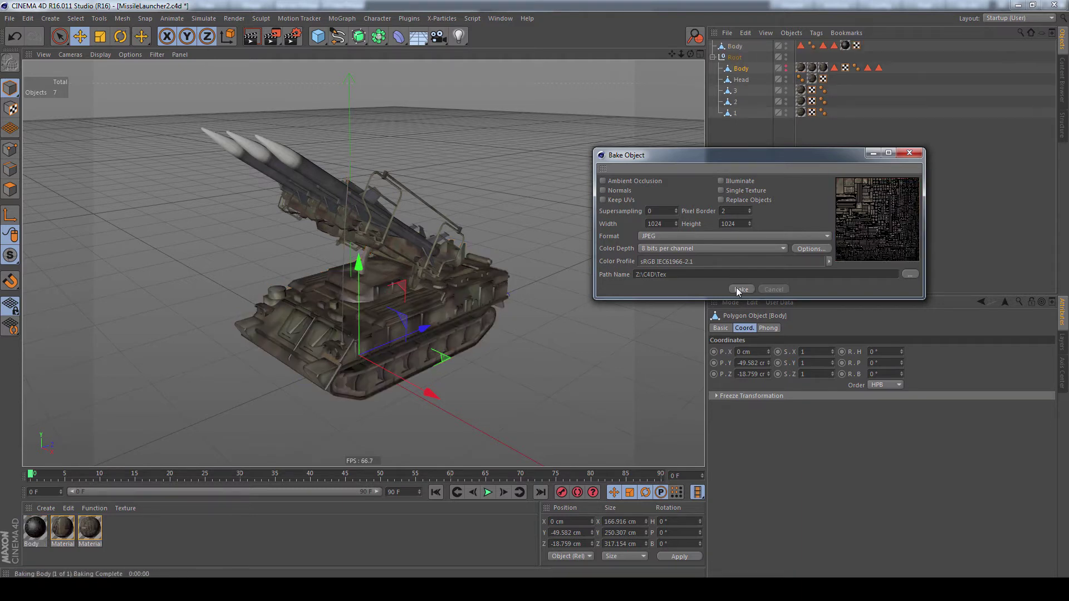
left_click(910, 154)
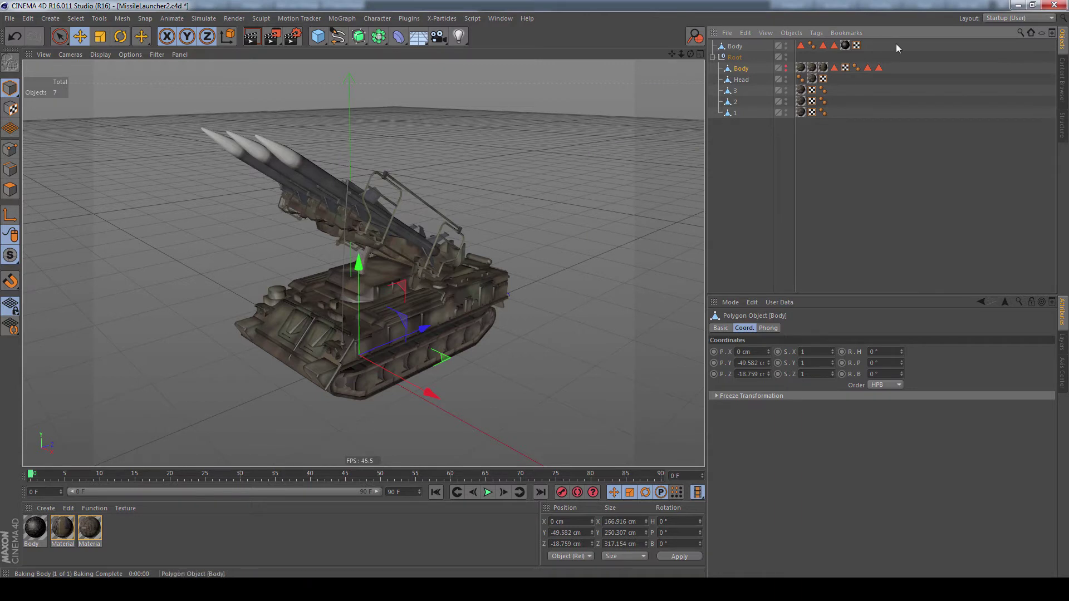
Step: Check the baked Body object's texture tag and delete its three polygon selection tags
left_click(845, 46)
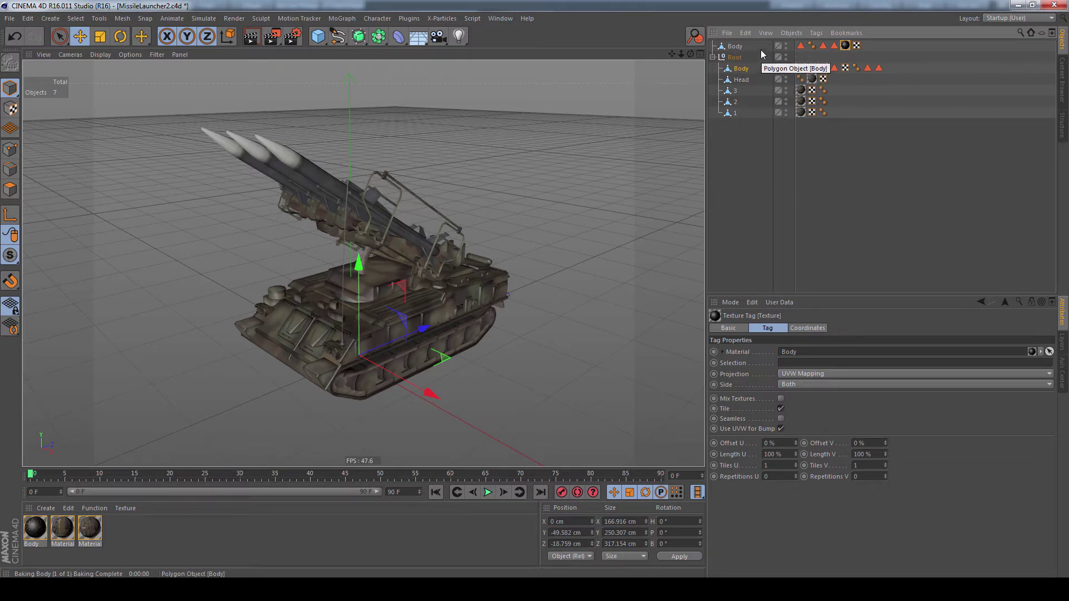
left_click(735, 47)
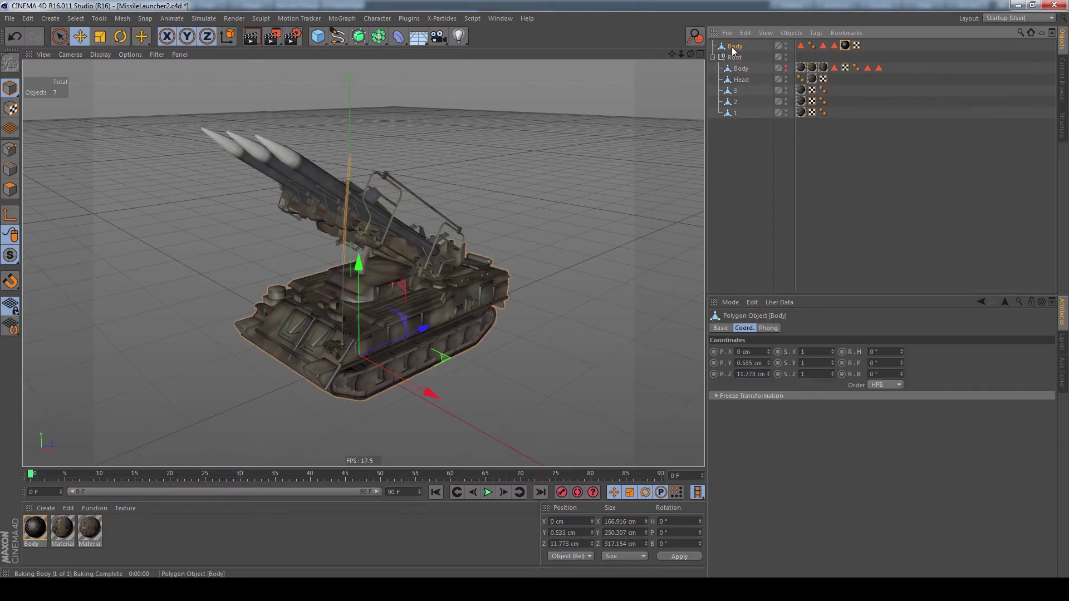
left_click(846, 46)
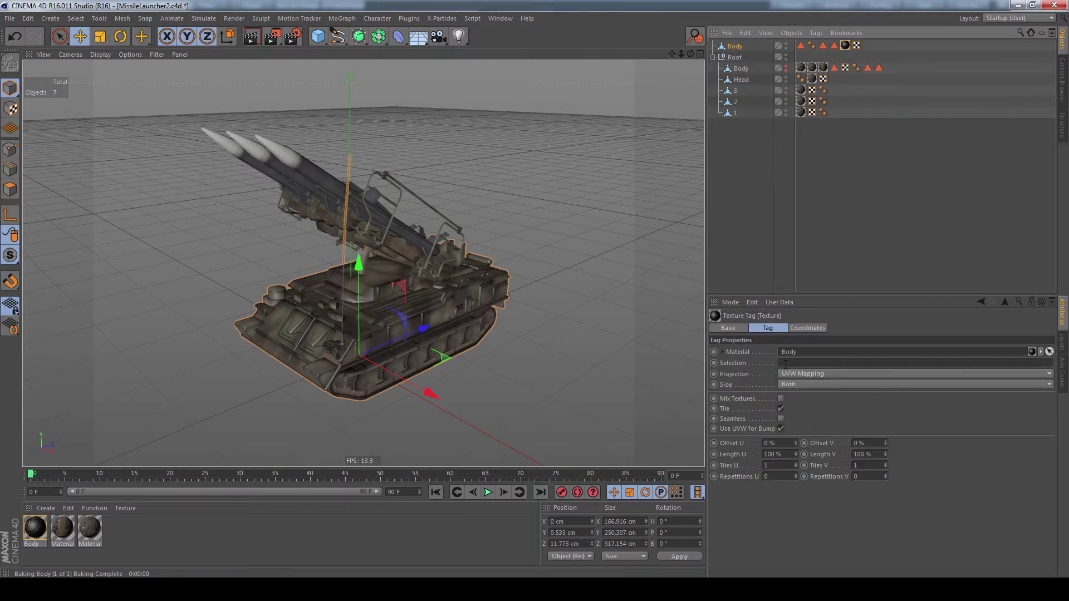
left_click(833, 46)
left_click(823, 46, "ctrl")
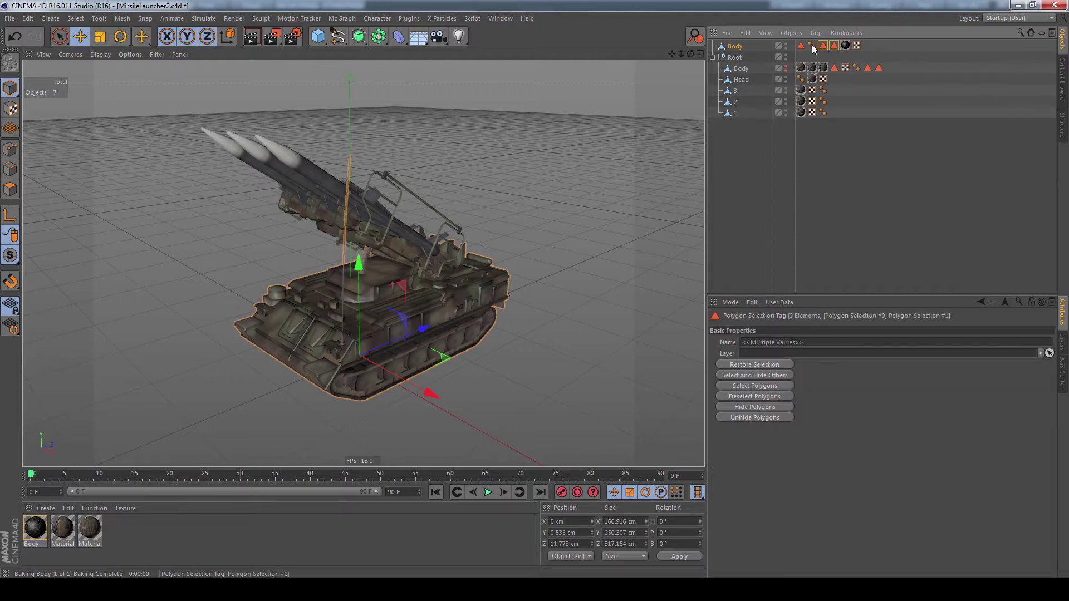
left_click(801, 45, "ctrl")
key("Delete")
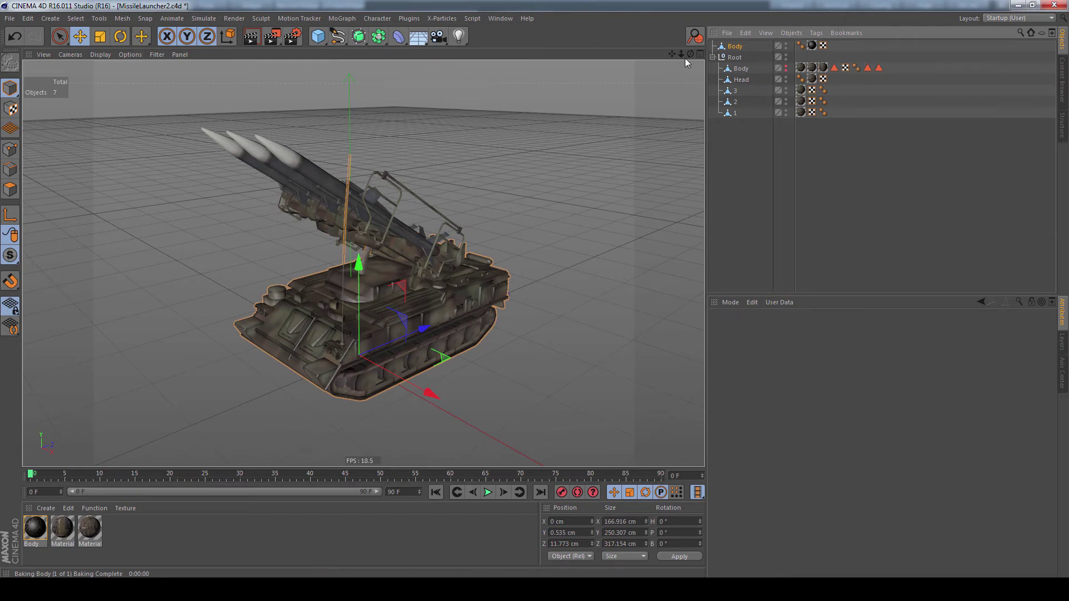
Step: Move the baked Body object into the Root group above the original Body and save the project
left_click_drag(362, 263, 349, 261, "alt")
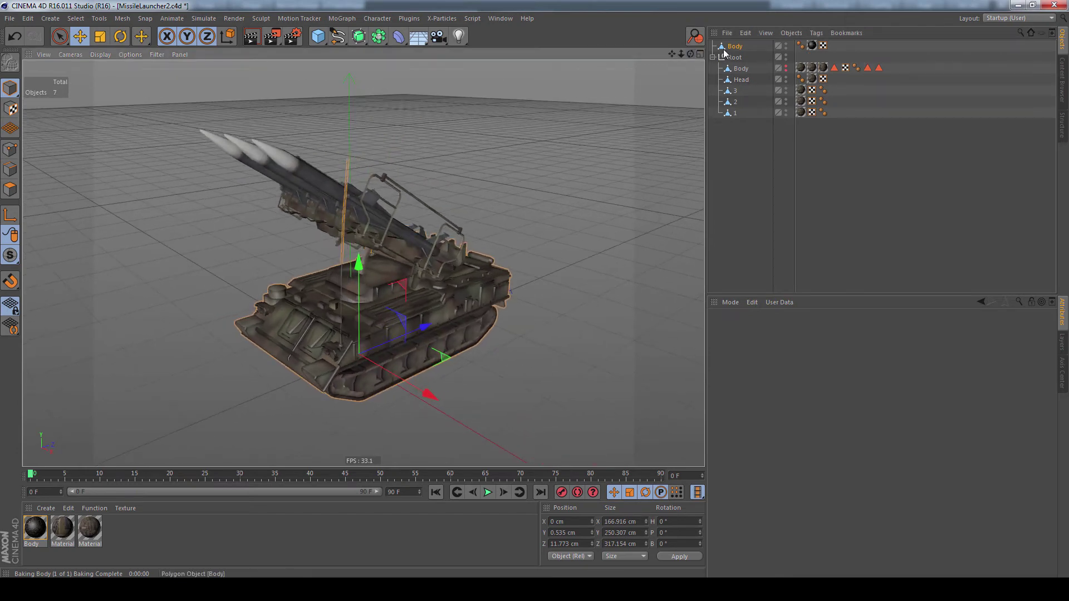
left_click_drag(744, 58, 747, 67)
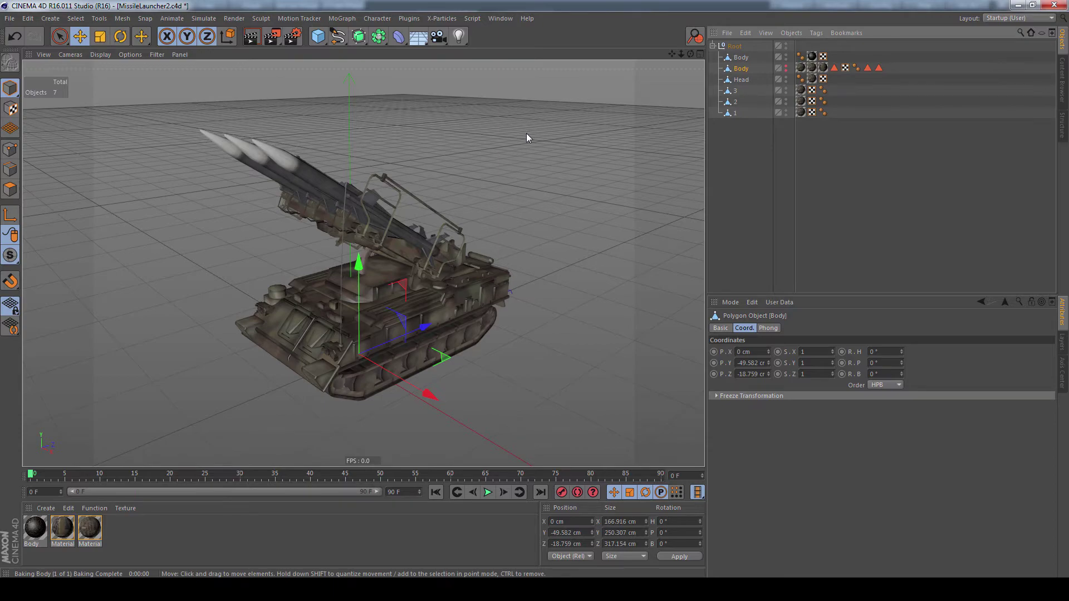
key("ctrl+s")
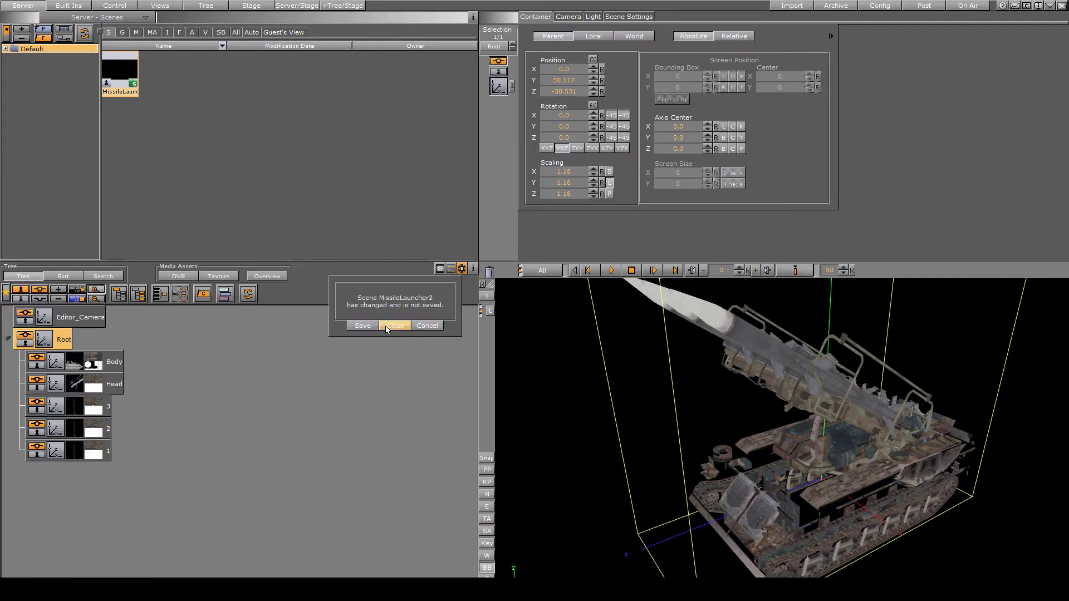
Step: Back in Viz Artist, close the old scene without saving, then re-import MissileLauncher2 as its replacement and open it
left_click(395, 327)
left_click(792, 5)
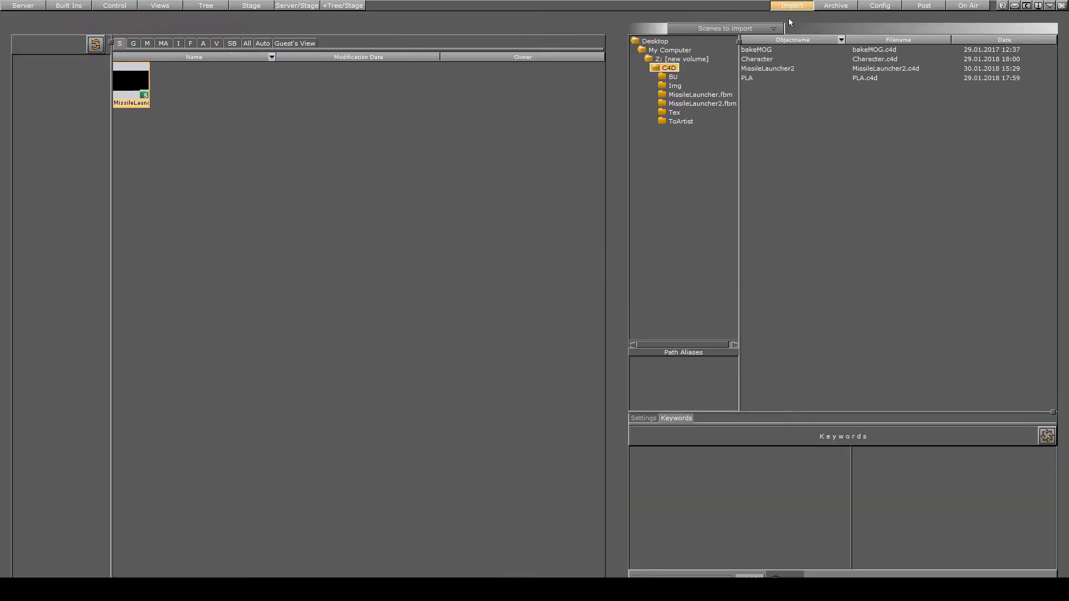
left_click_drag(787, 68, 441, 136)
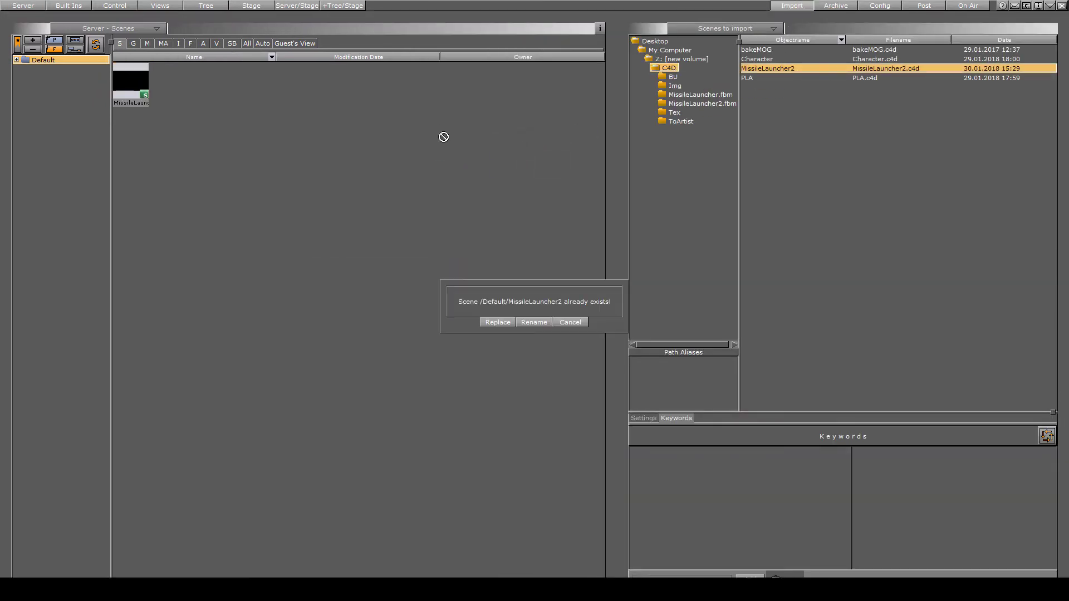
left_click(497, 325)
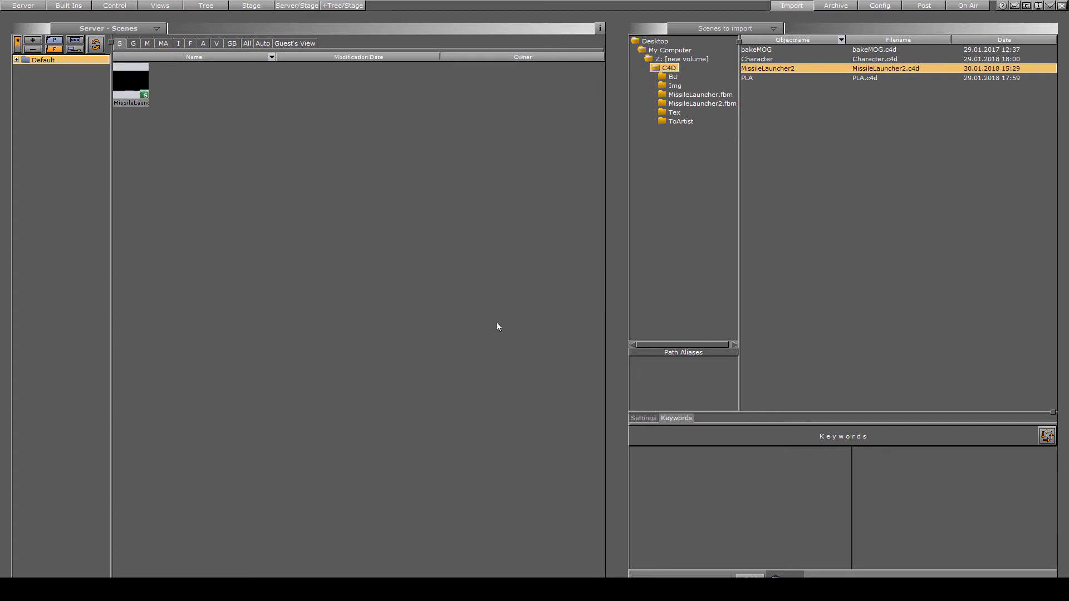
double_click(133, 85)
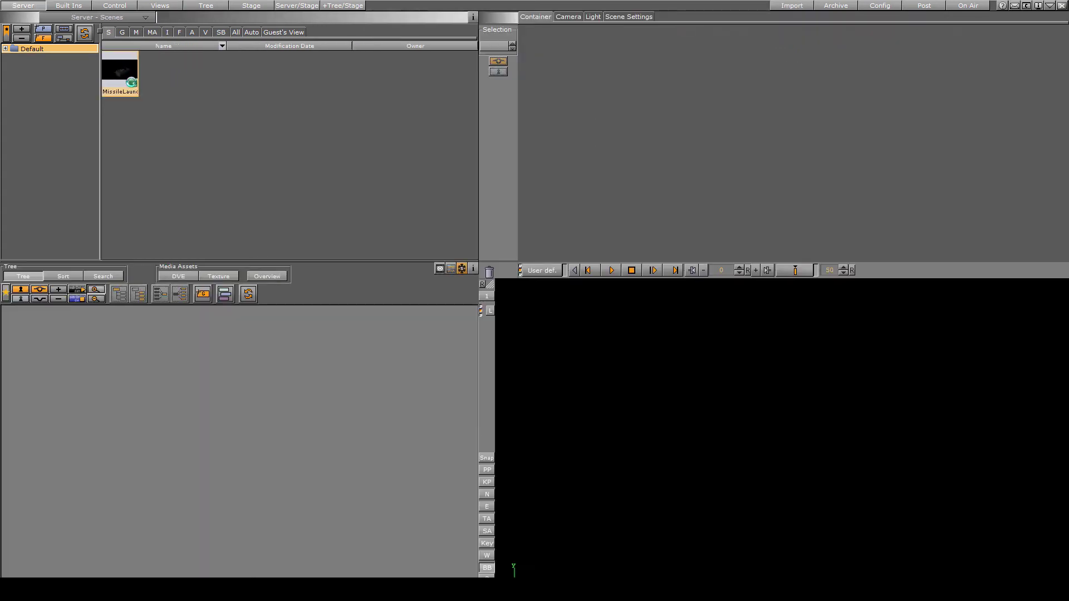
Step: Remove the materials from all six containers under Root, including the baked Body
left_click(134, 367)
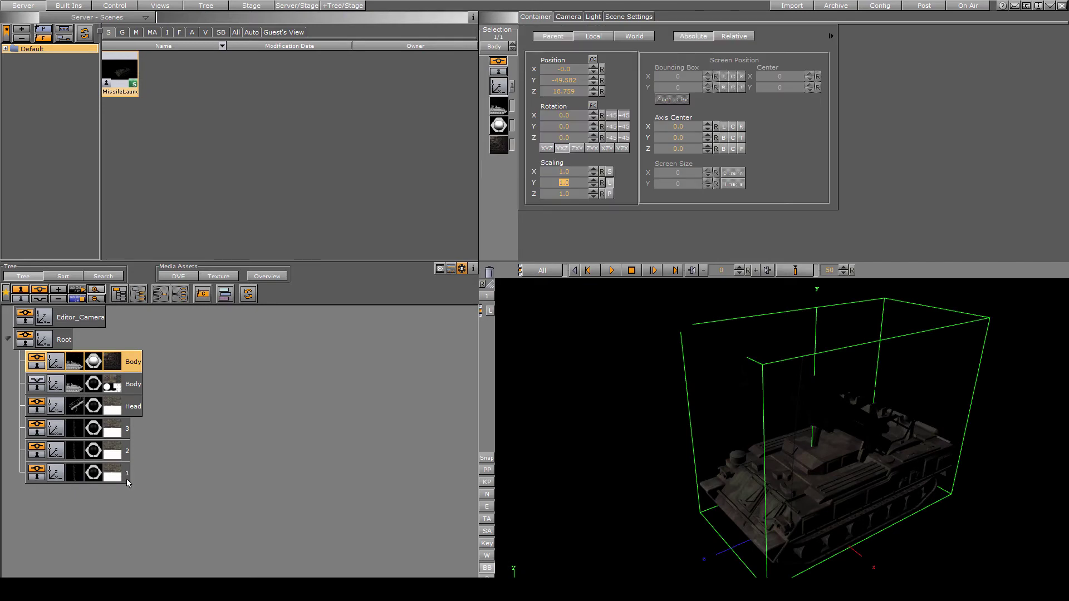
key("ctrl+a")
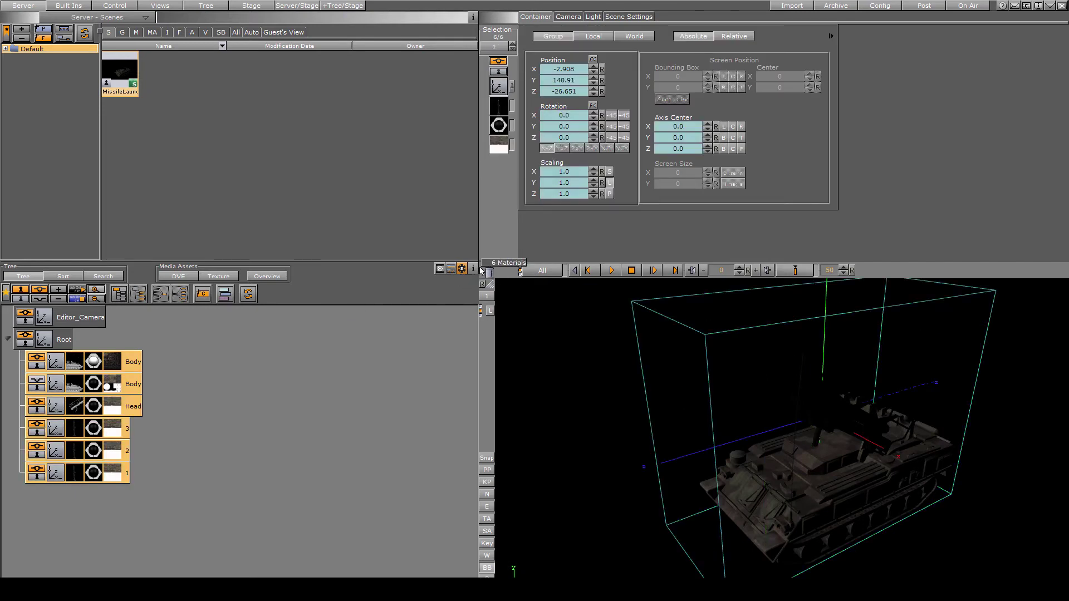
Step: Scale the Root container uniformly to 1.67 and rotate it about the Y axis to show the baked texture
left_click(44, 341)
left_click_drag(558, 128, 593, 180)
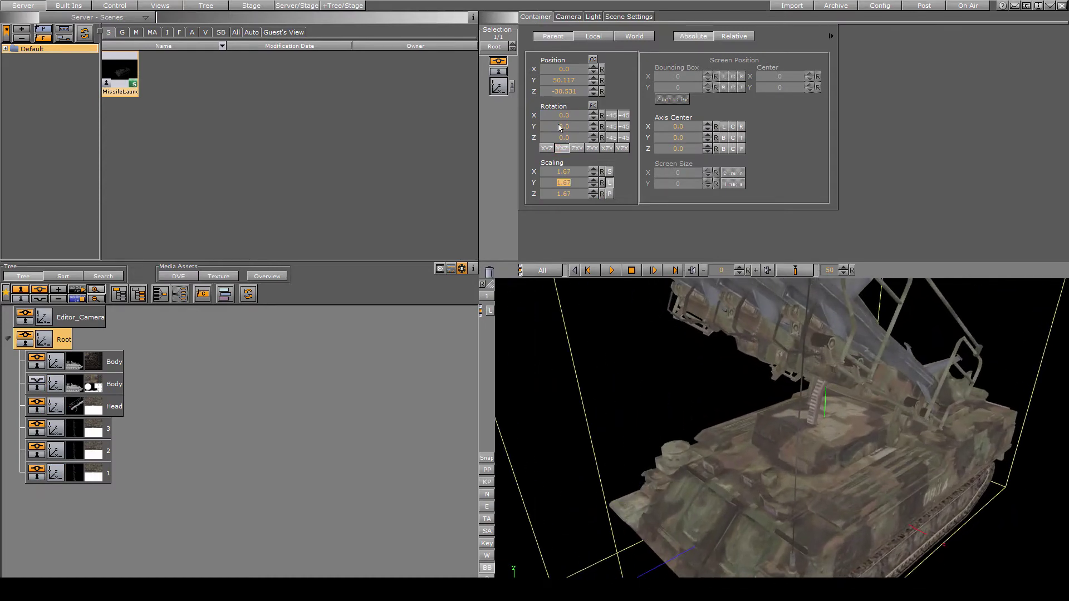
left_click_drag(560, 128, 841, 426)
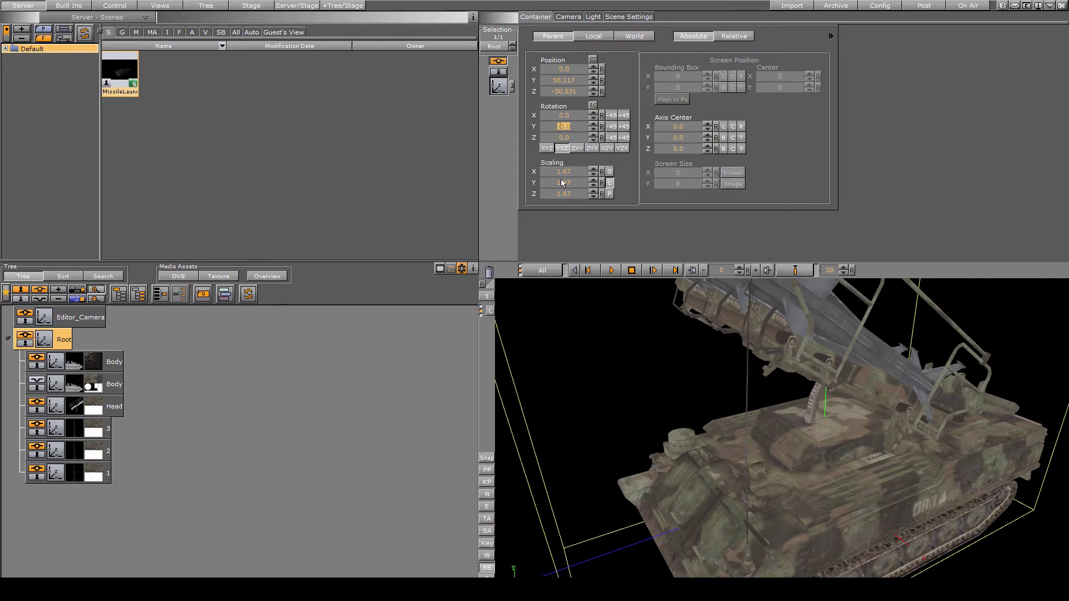
Step: Switch to Cinema 4D and, in the render settings, delete the Ambient Occlusion effect and add it again
left_click_drag(565, 182, 892, 500)
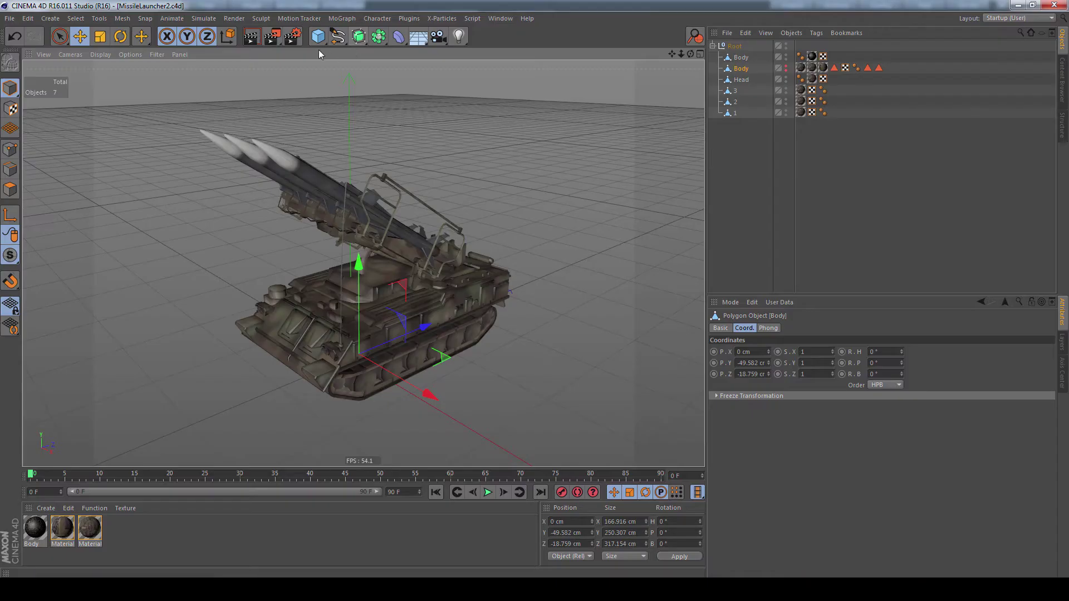
left_click(295, 41)
left_click_drag(420, 202, 639, 187)
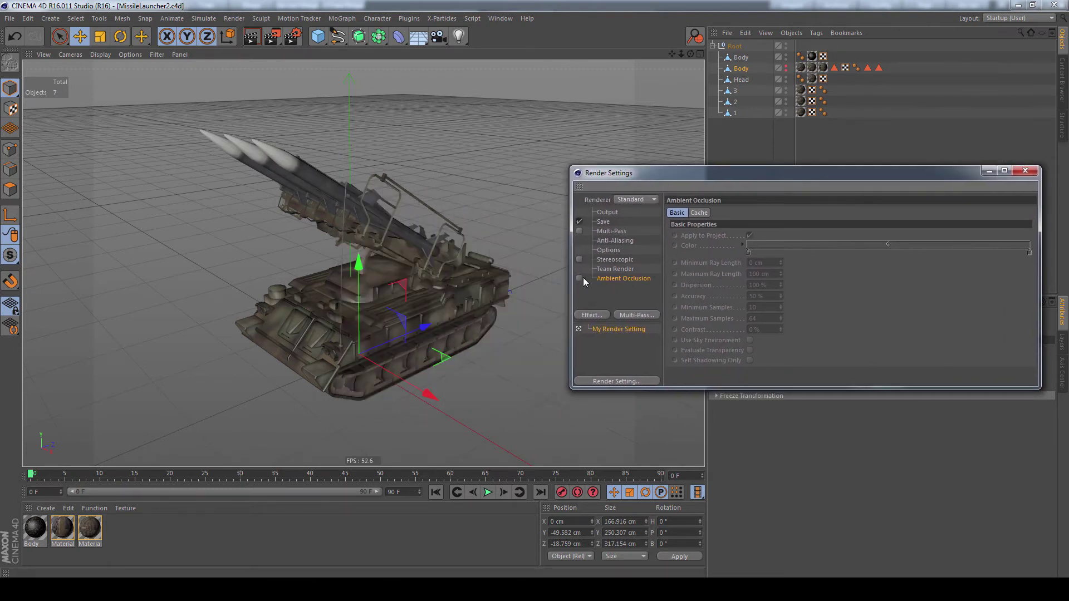
left_click(615, 279)
key("Delete")
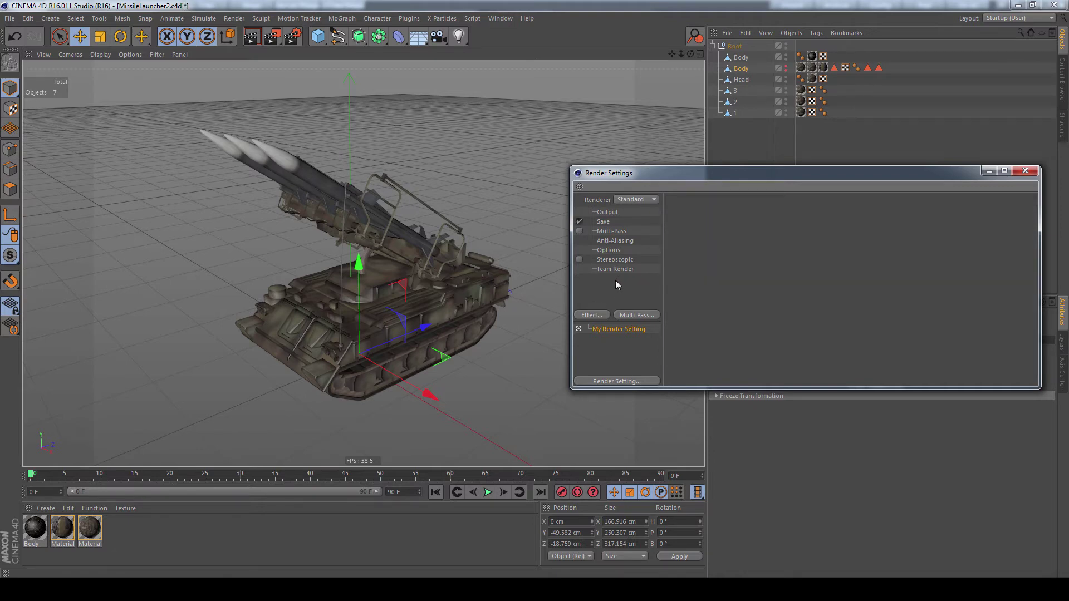
left_click(594, 315)
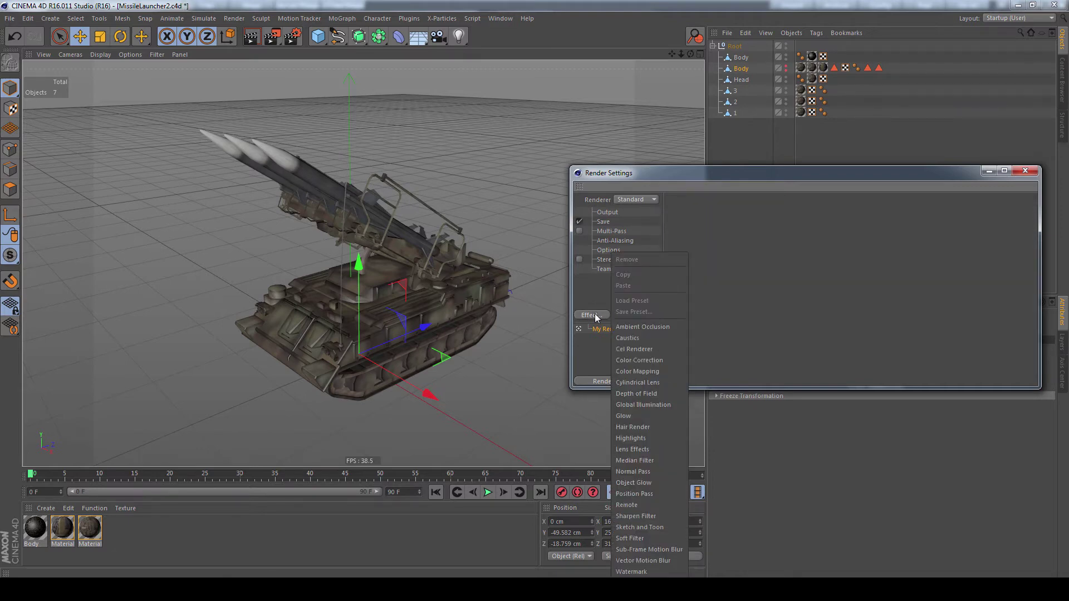
left_click(625, 329)
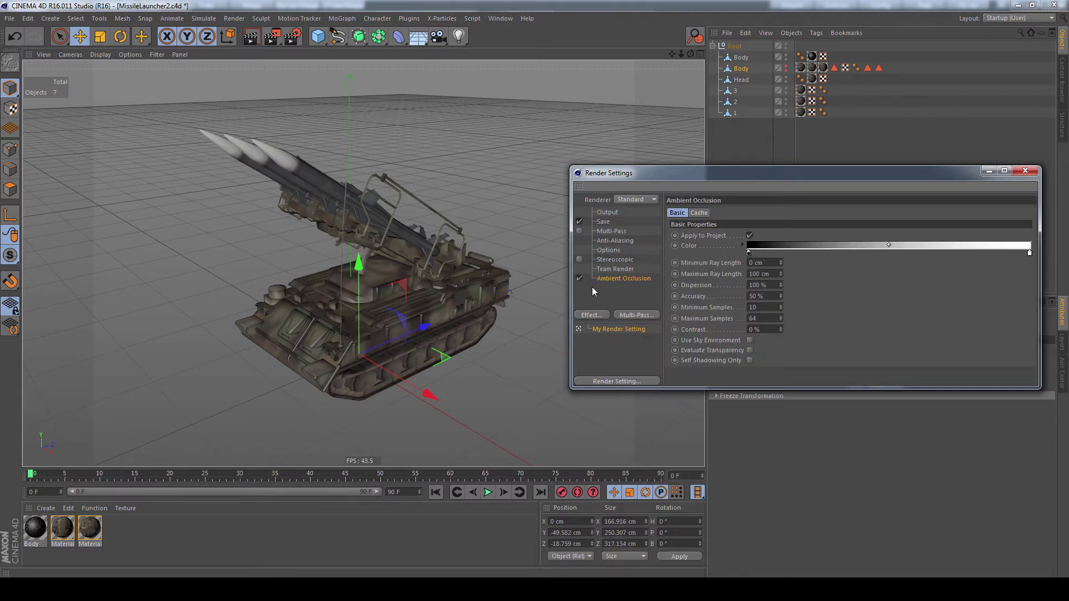
left_click_drag(689, 169, 780, 169)
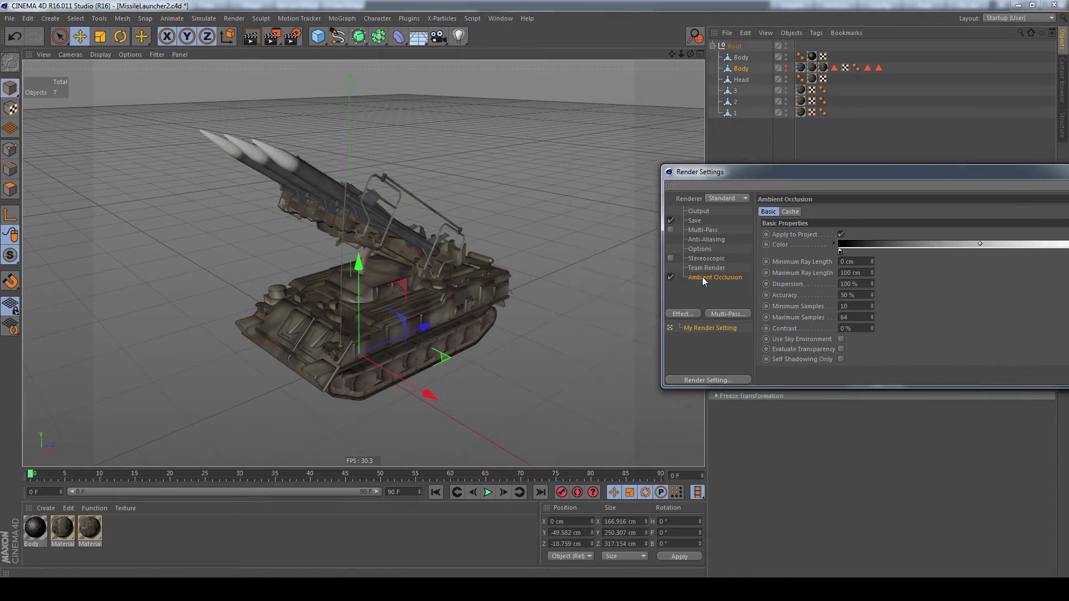
Step: Render the scene to the Picture Viewer once with Ambient Occlusion disabled and once with it enabled
left_click(672, 277)
key("shift+r")
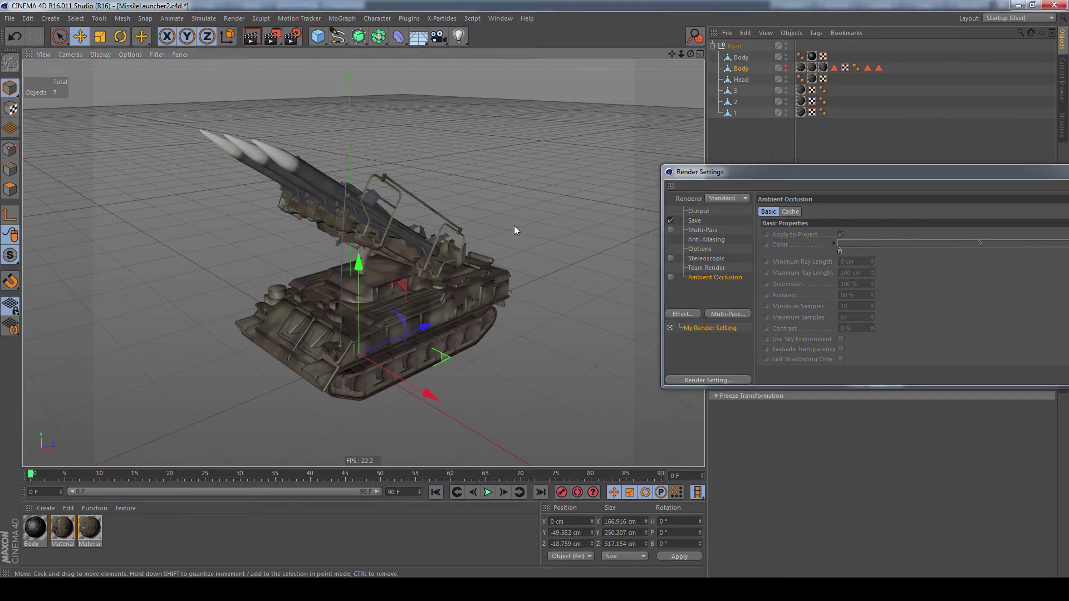
left_click(721, 284)
key("shift+r")
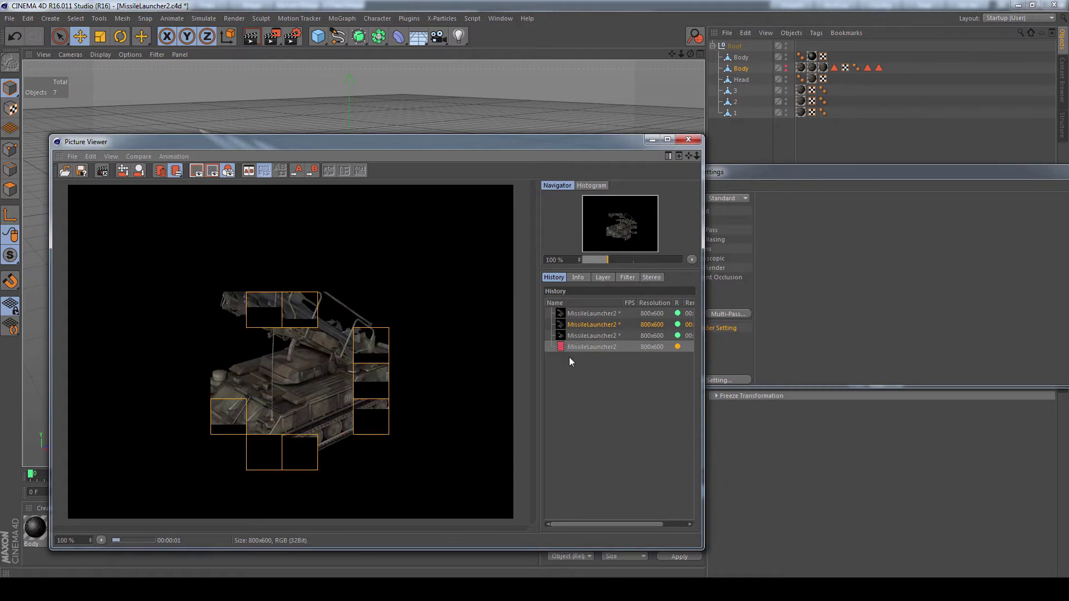
Step: Compare the last two renders in the history to examine the effect of Ambient Occlusion on the launcher's shading
left_click(580, 335)
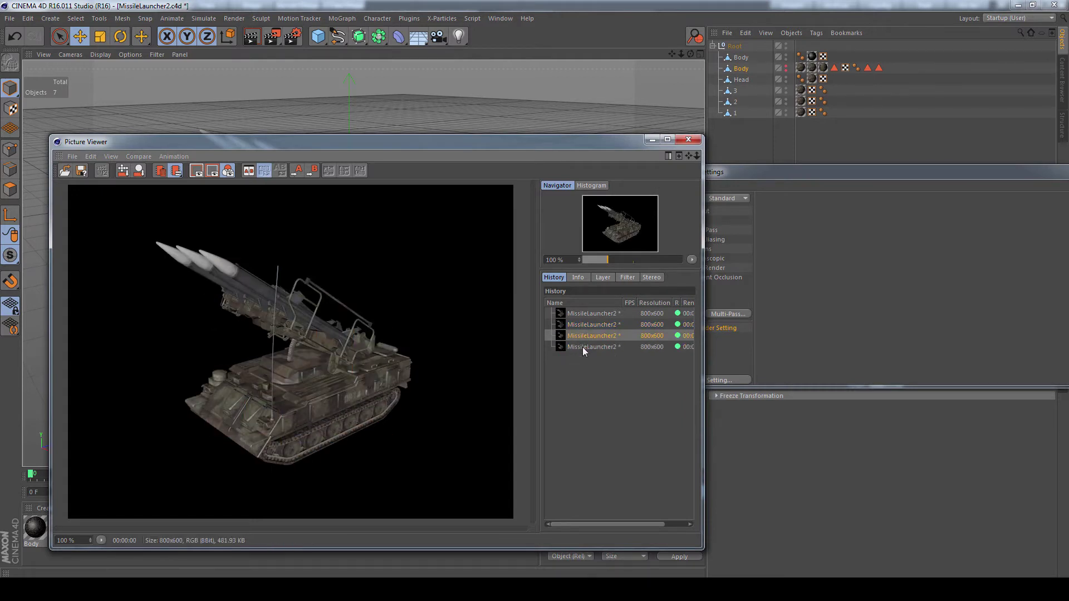
left_click(583, 346)
left_click(583, 334)
left_click(583, 345)
left_click(585, 336)
left_click(585, 346)
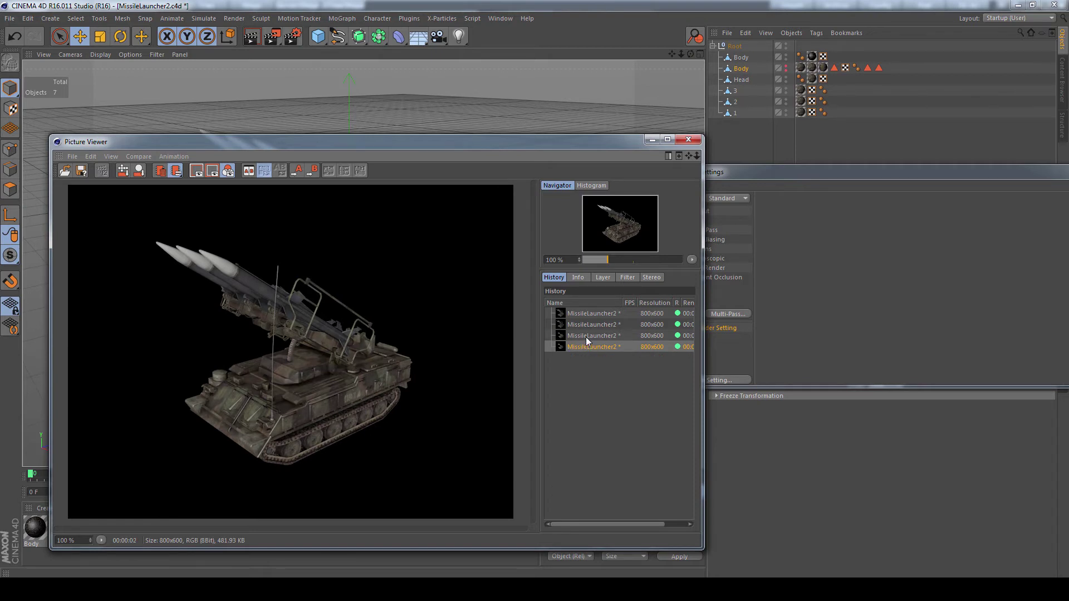
left_click(586, 336)
Step: Disable the Ambient Occlusion effect in the render settings, close them and minimize the Picture Viewer
left_click_drag(1017, 175, 807, 214)
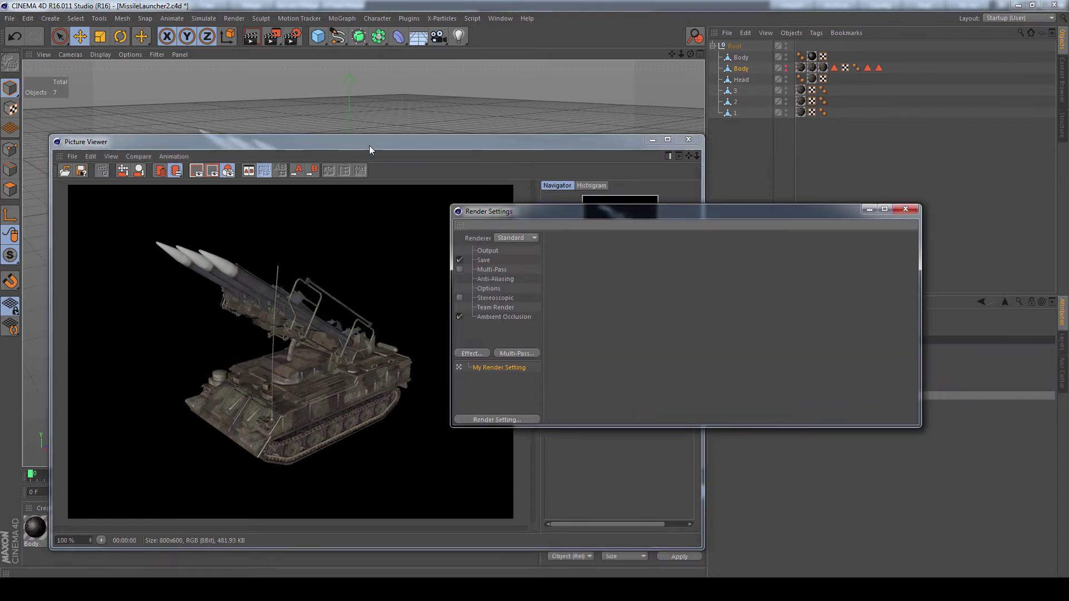
left_click_drag(365, 144, 447, 213)
left_click_drag(375, 166, 336, 153)
left_click(765, 213)
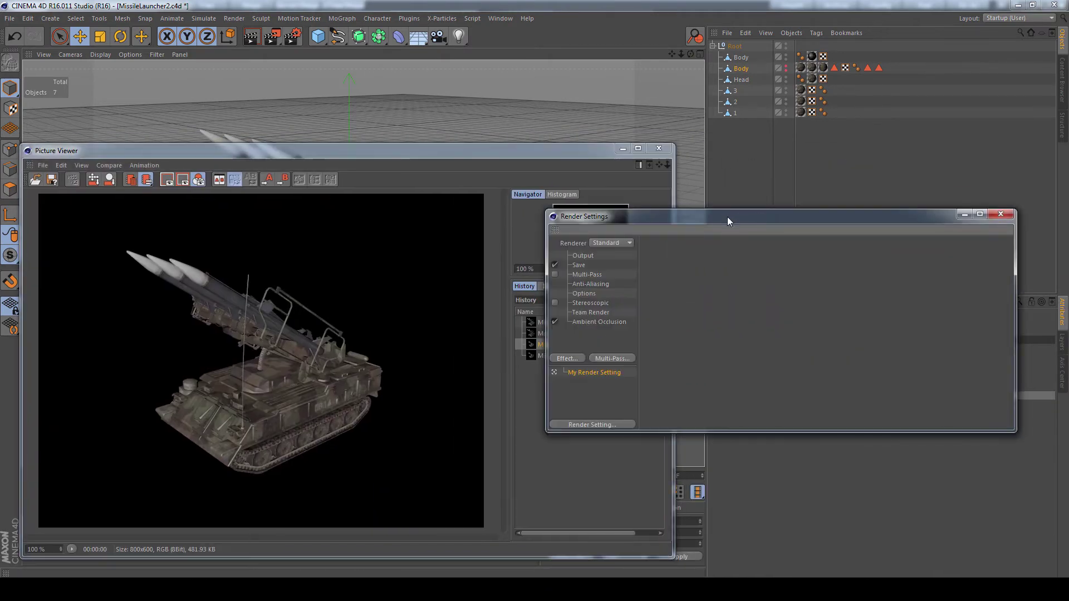
left_click_drag(727, 216, 829, 216)
left_click(702, 313)
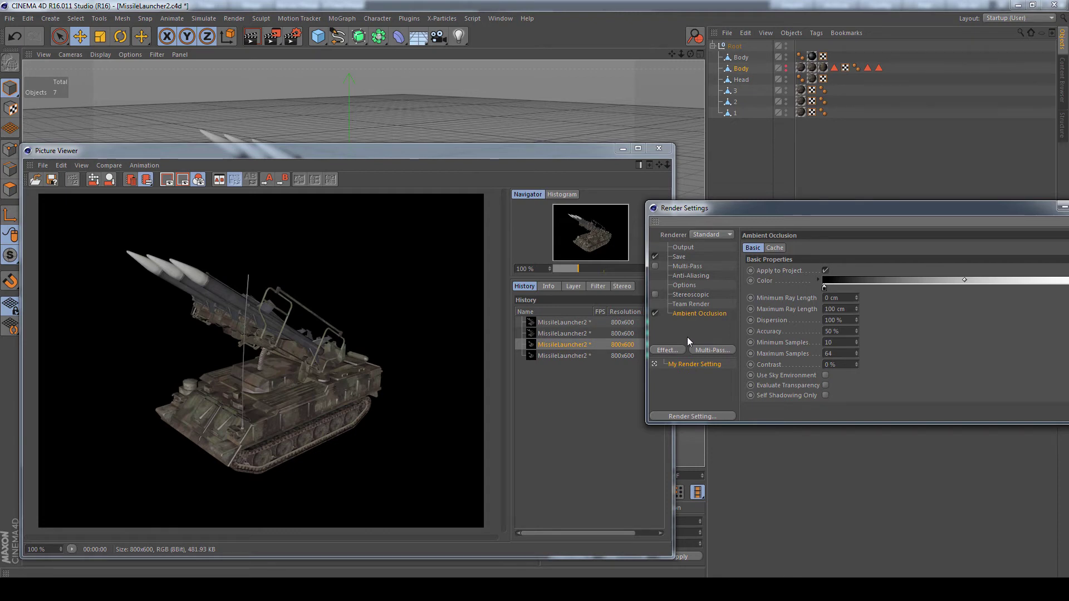
left_click(655, 314)
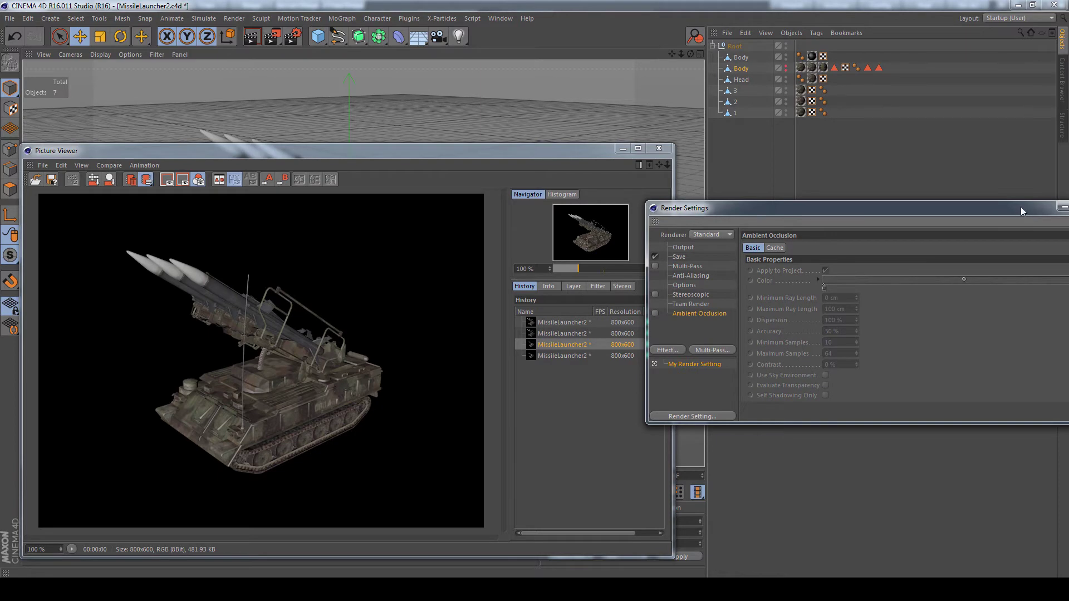
left_click_drag(1023, 210, 860, 223)
left_click(936, 219)
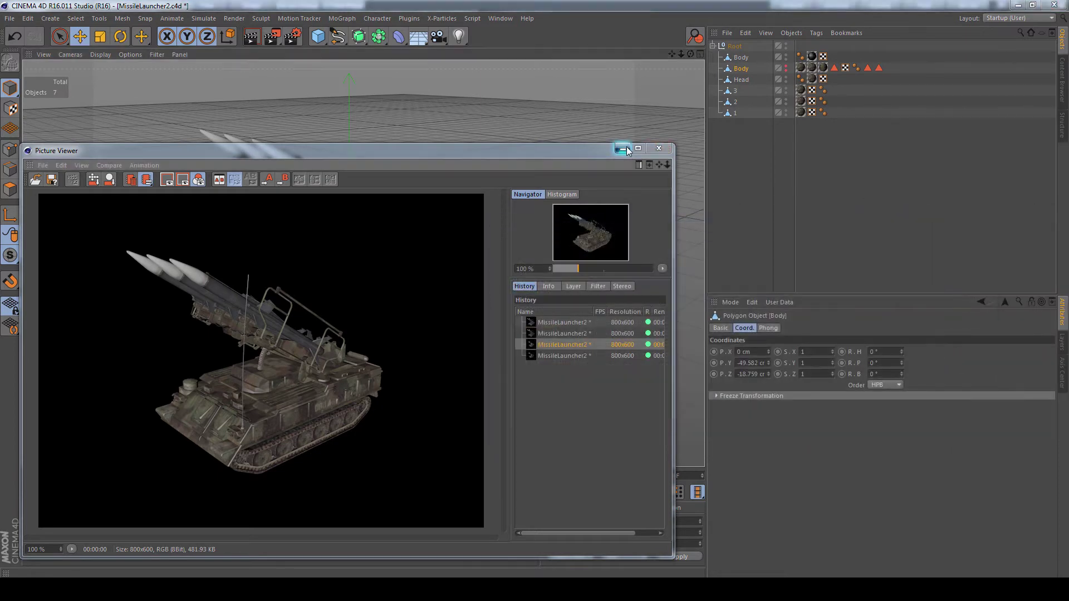
left_click(622, 148)
Step: Delete the baked Body object under Root and make the original multi-material Body visible again
left_click(746, 58)
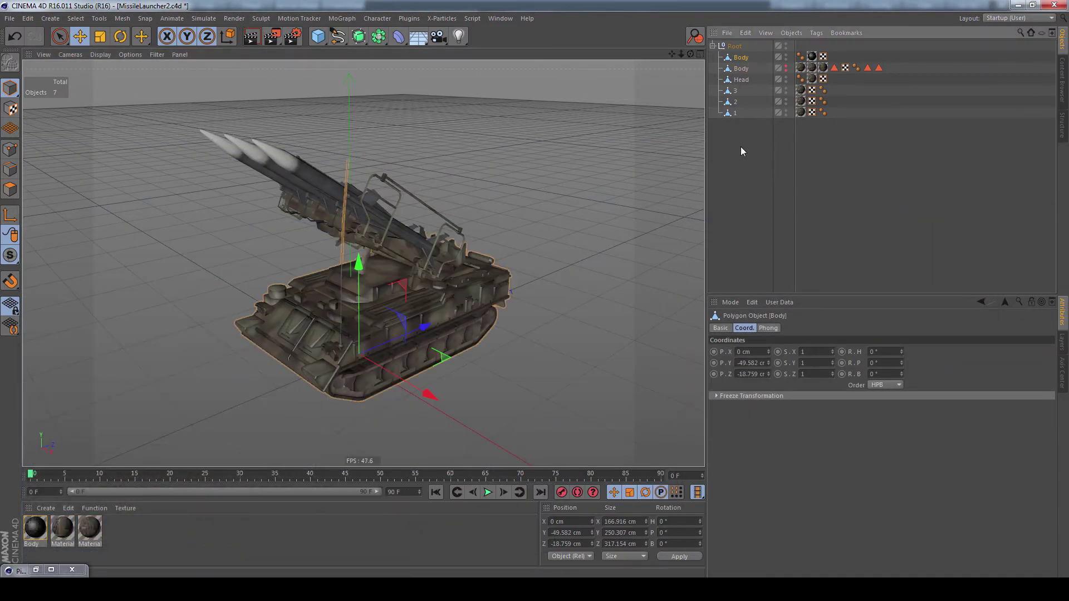
key("Delete")
left_click(740, 58)
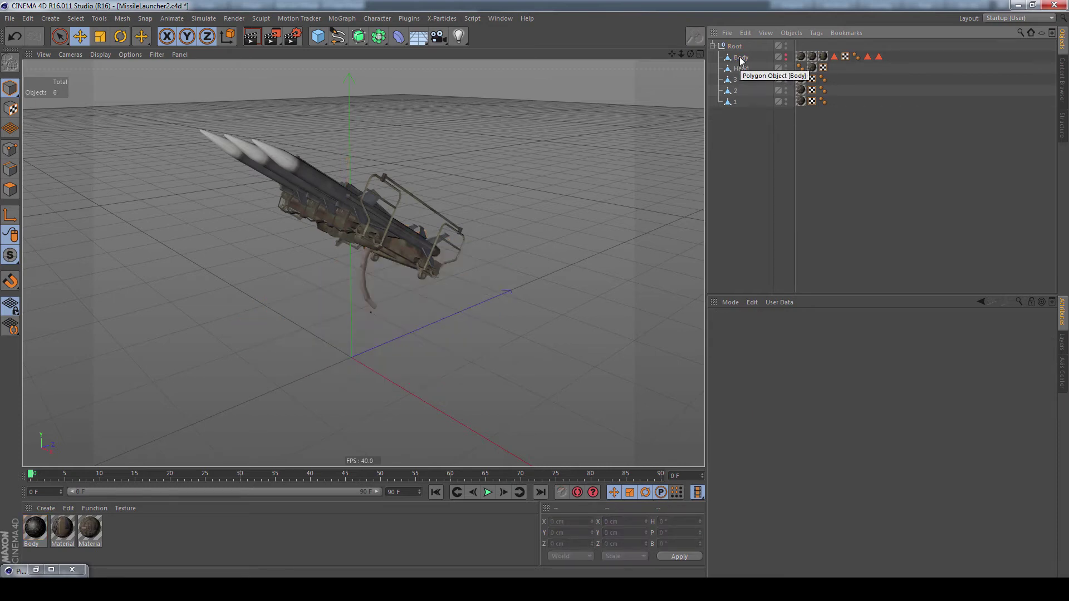
left_click(785, 56)
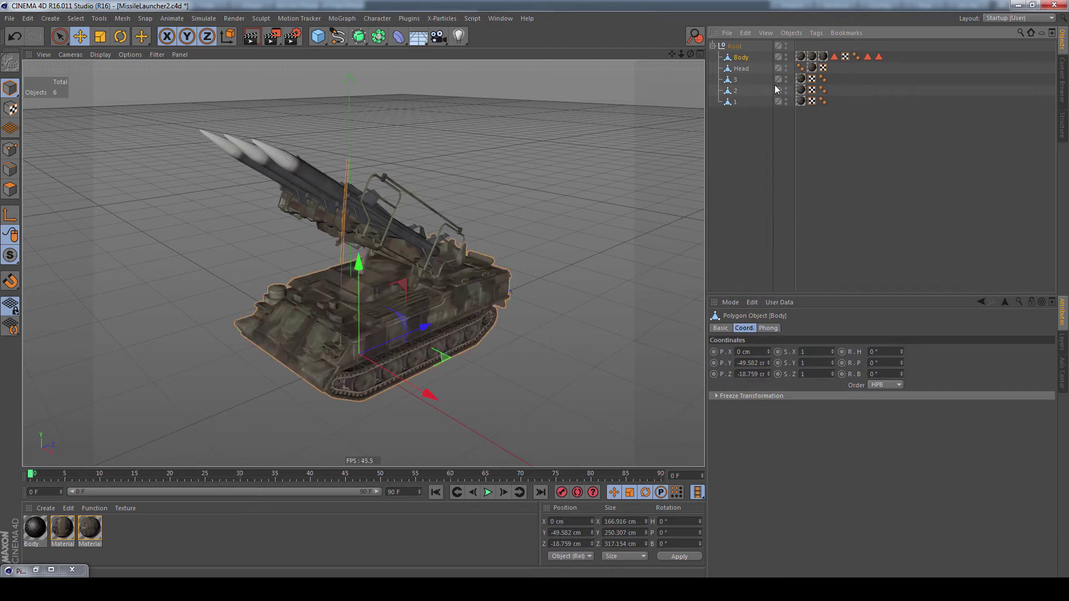
Step: Bake the original Body with Ambient Occlusion as 1024 x 1024 JPEG textures into a new folder created inside Z:\C4D\Tex
left_click(791, 33)
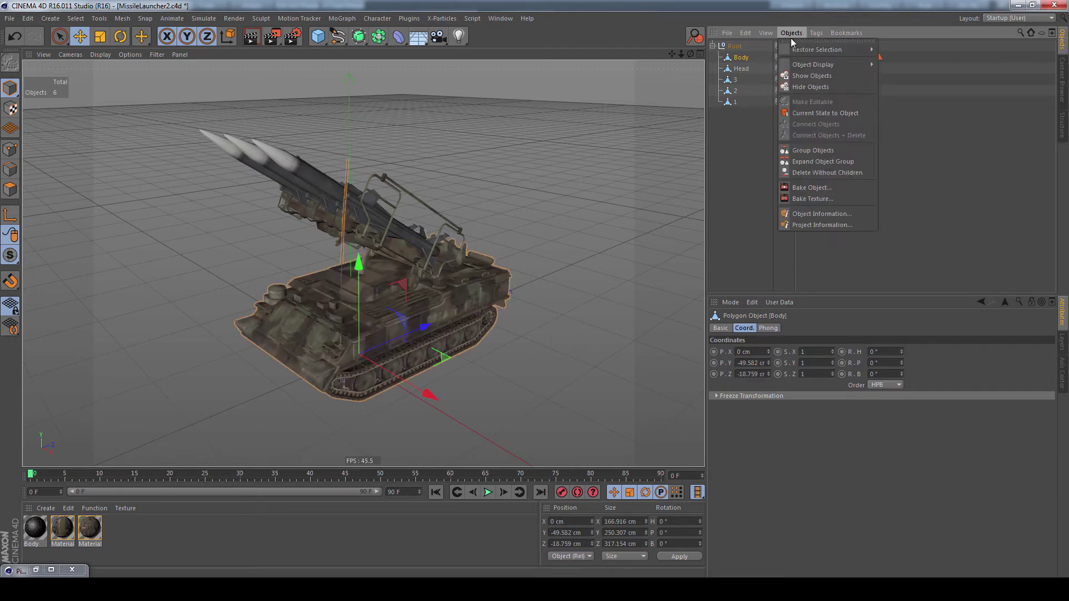
left_click(804, 182)
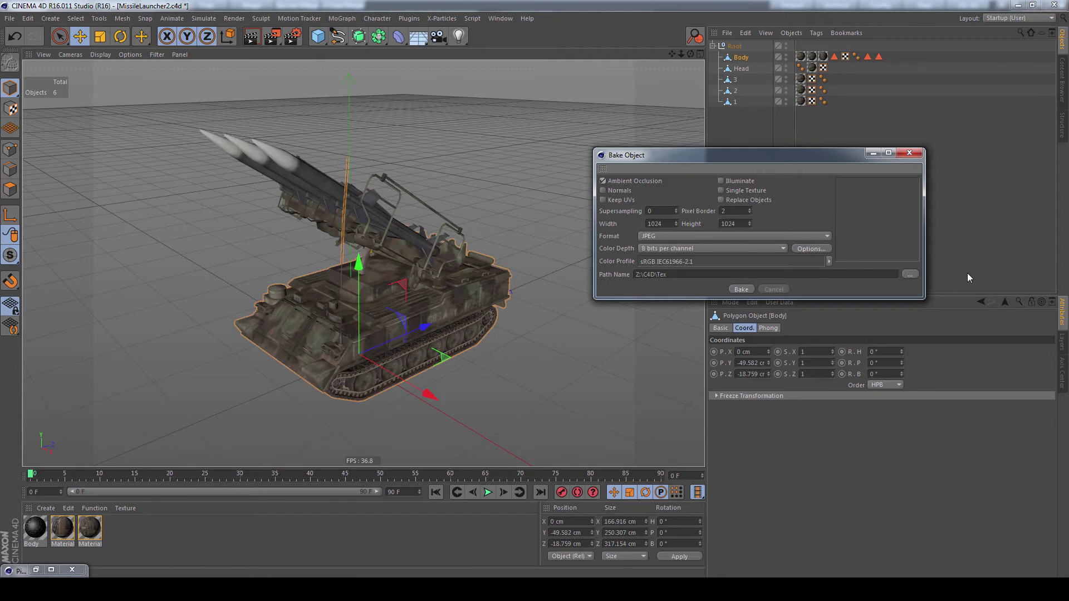
left_click(910, 274)
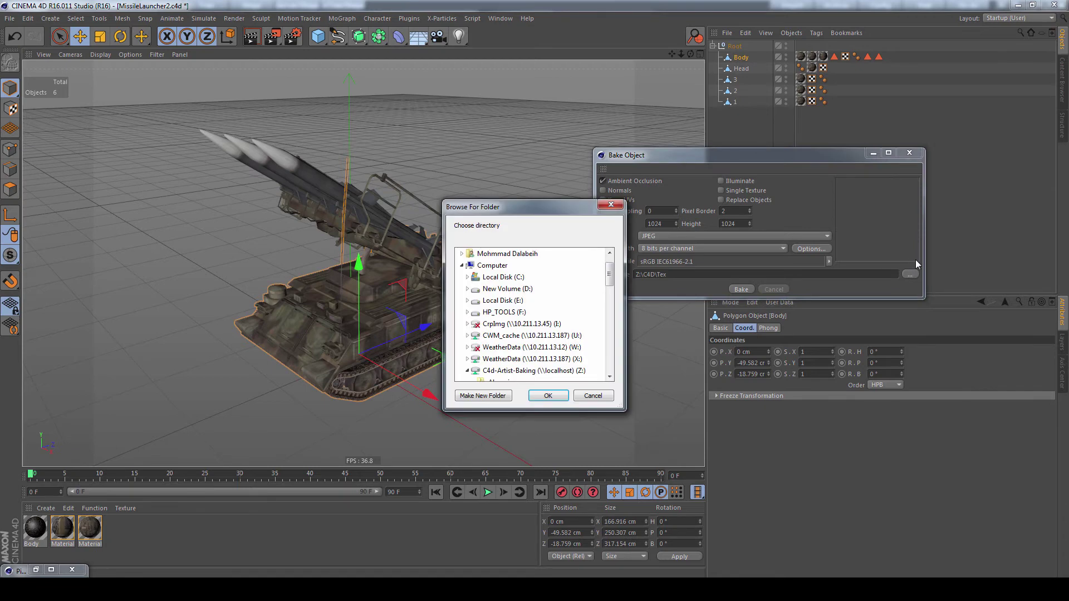
left_click_drag(610, 274, 611, 311)
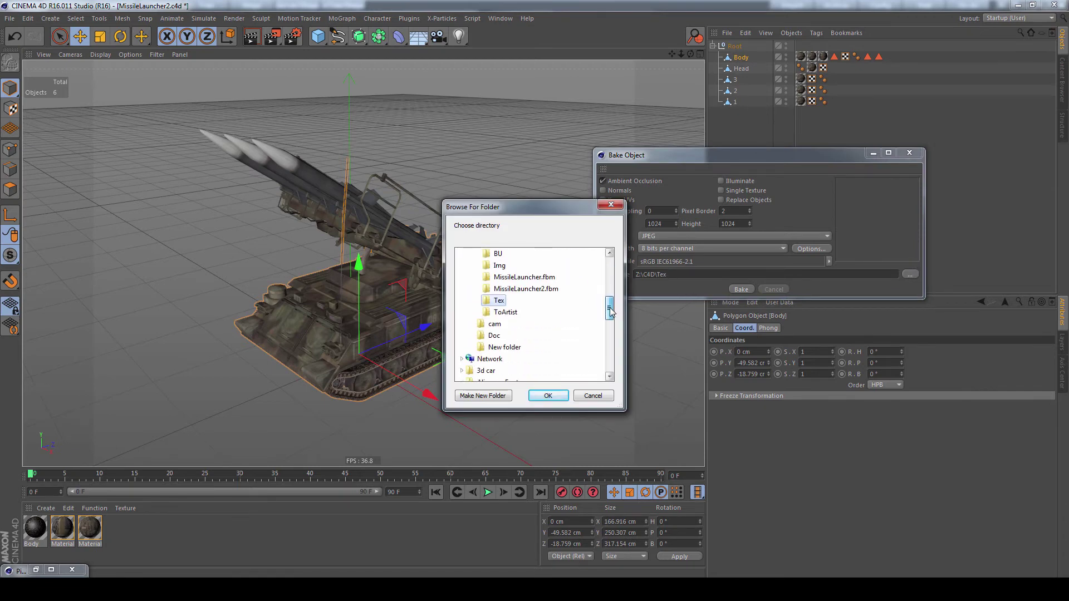
left_click(493, 395)
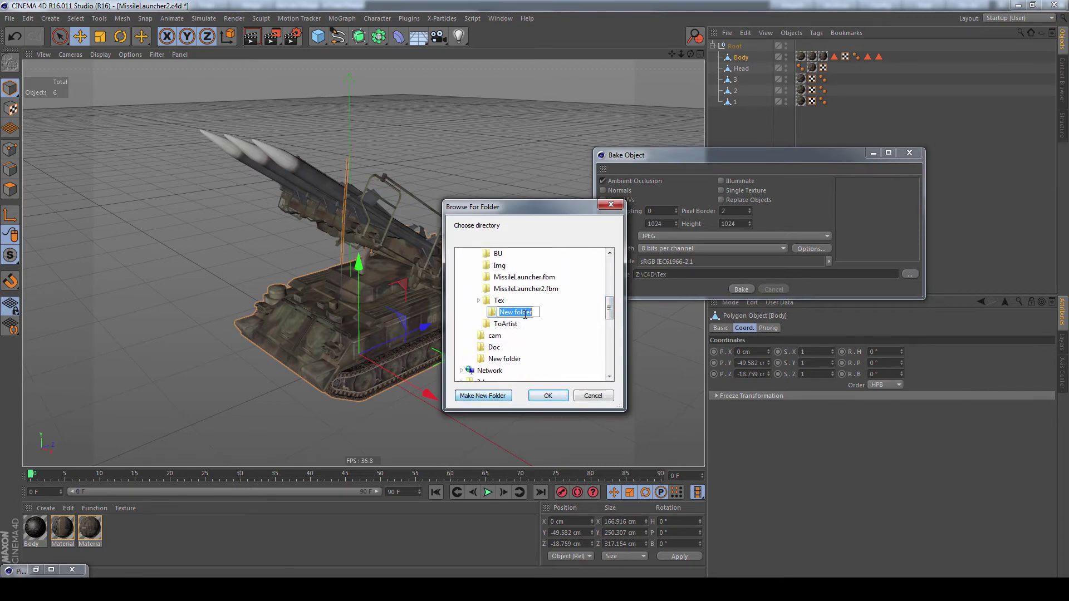
left_click(563, 333)
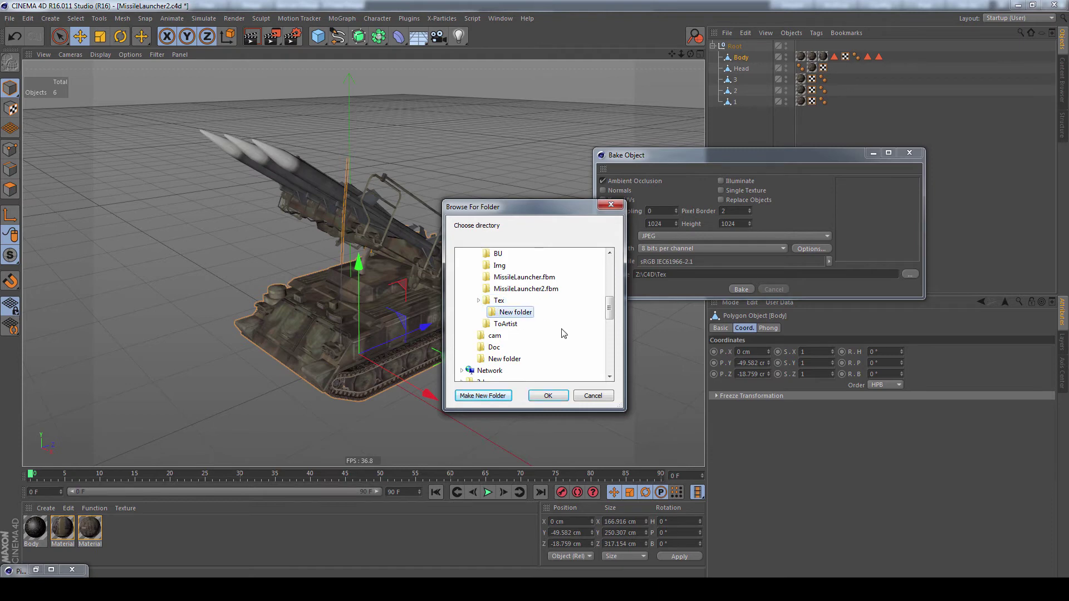
left_click(548, 396)
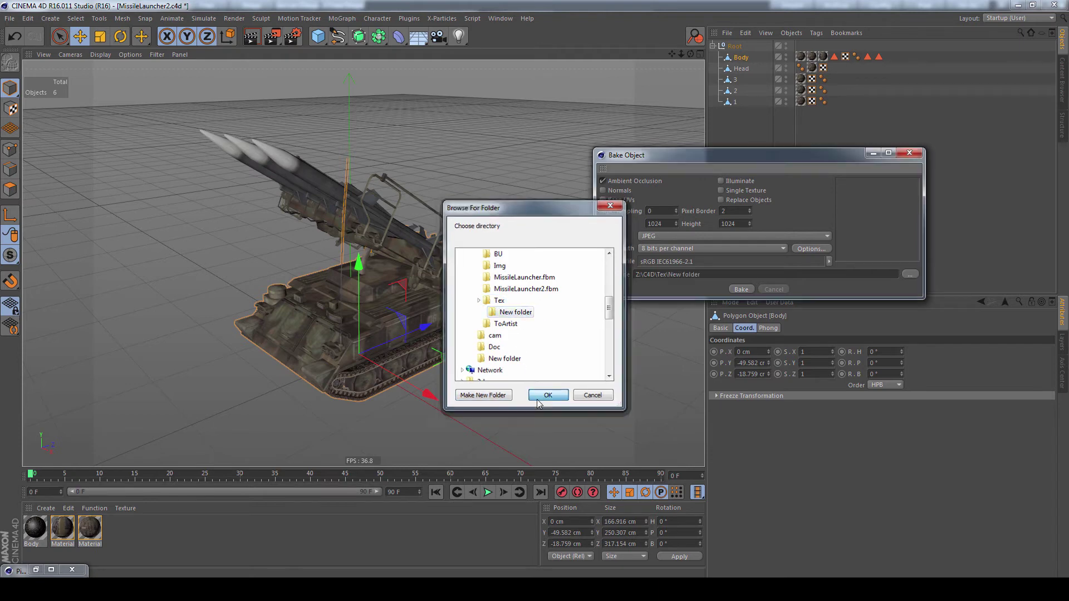
left_click(740, 289)
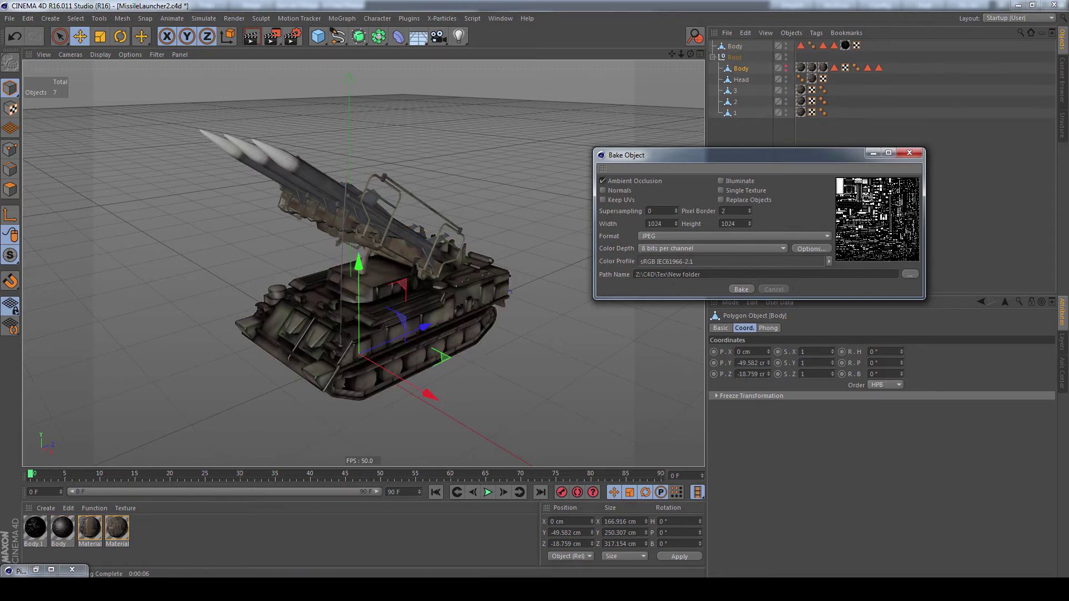
Step: Switch to File Explorer and open the new bake output folder inside Z:\C4D\Tex
key("alt+Tab")
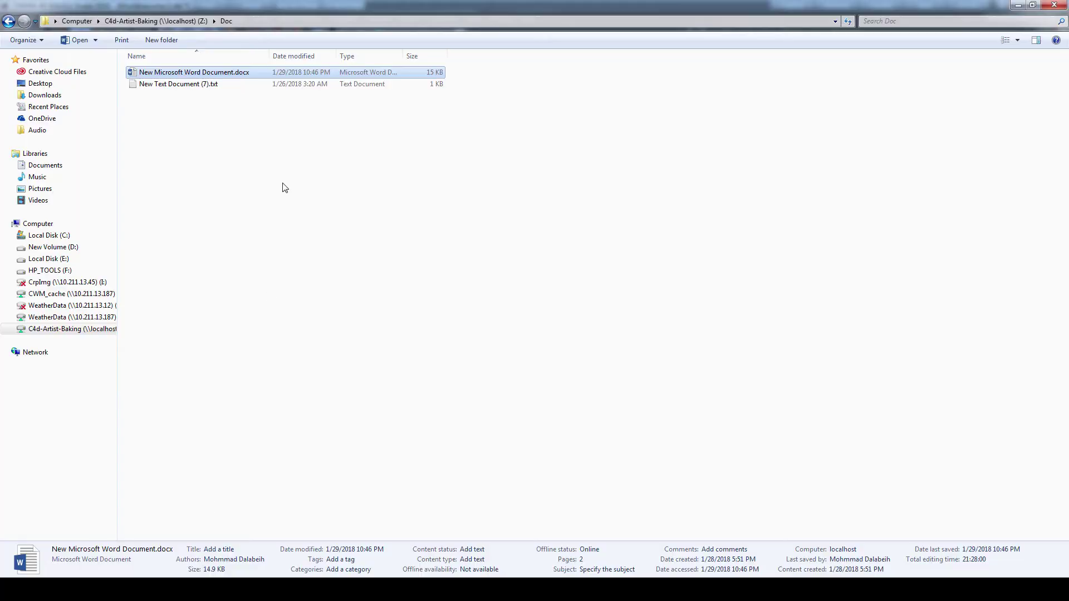
left_click(194, 20)
double_click(167, 73)
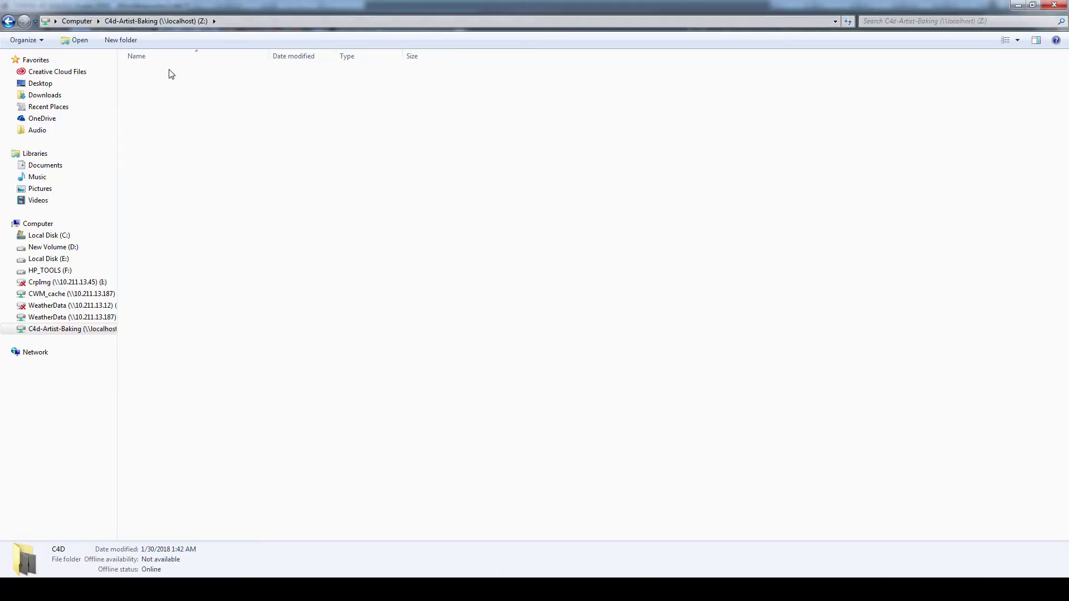
double_click(171, 120)
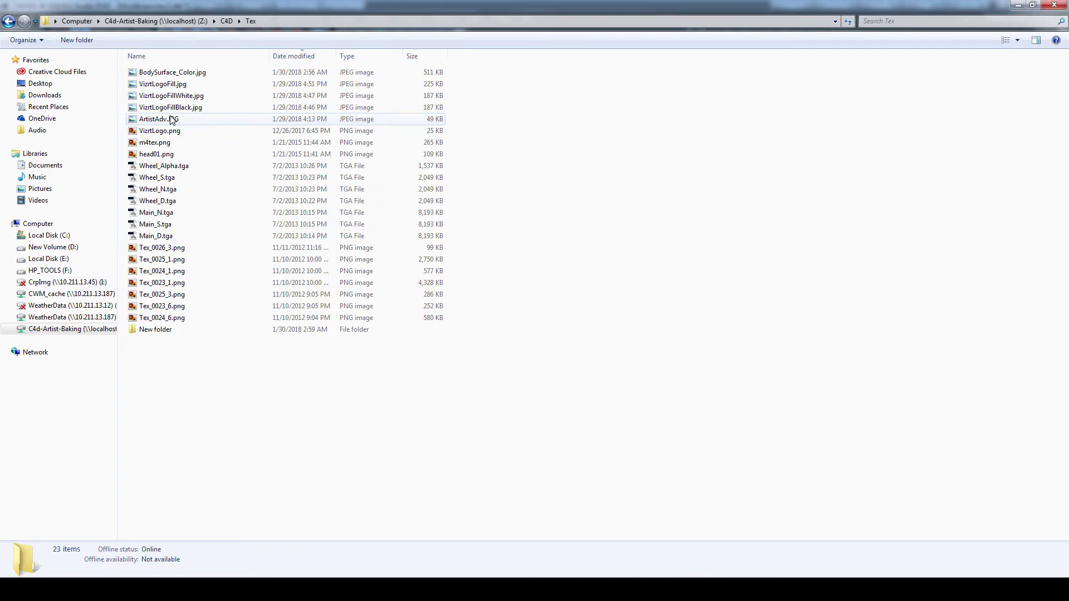
double_click(168, 330)
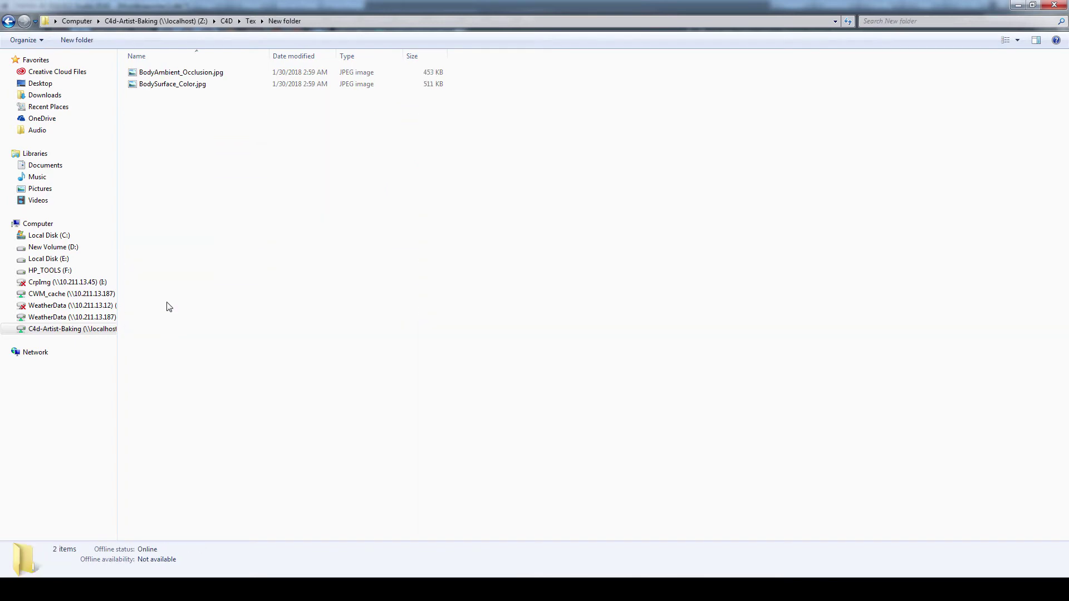
Step: View the baked BodyAmbient_Occlusion.jpg and BodySurface_Color.jpg images, and close the photo viewer
left_click(176, 77)
double_click(177, 77)
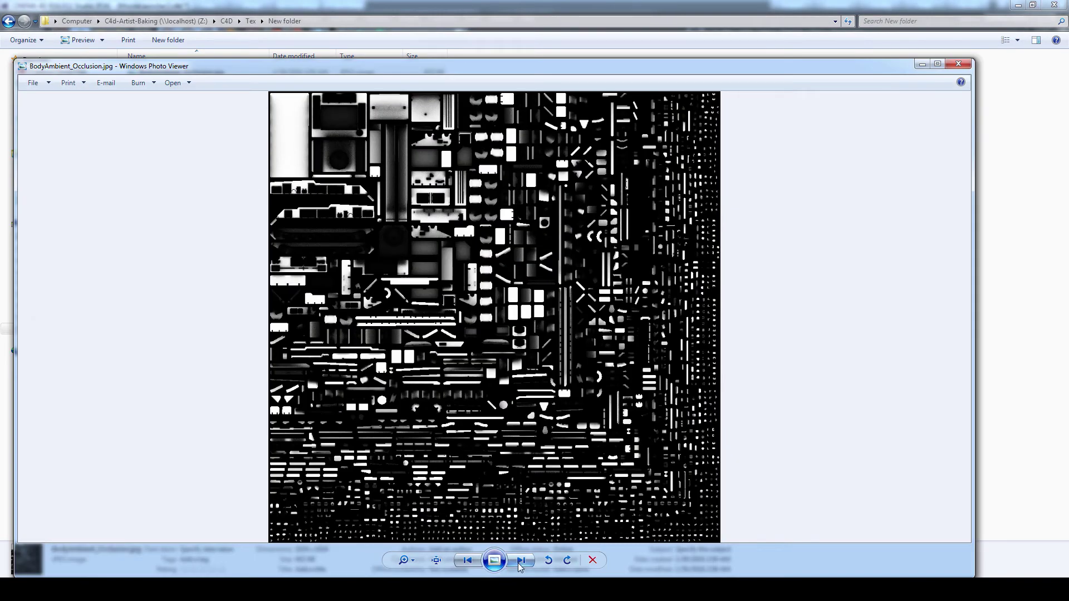
left_click(521, 560)
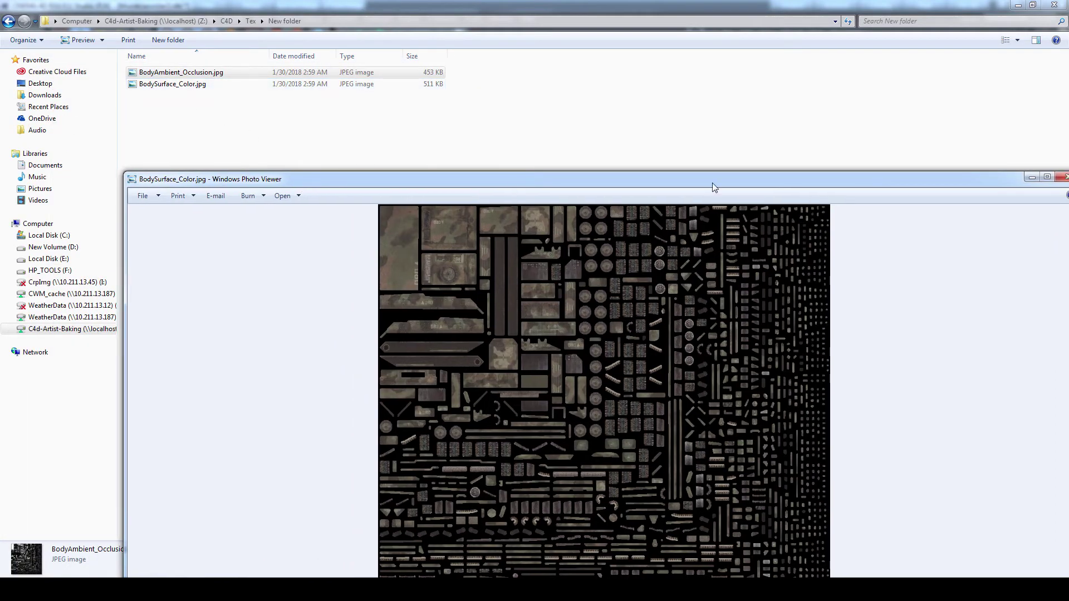
left_click_drag(715, 188, 546, 188)
left_click(901, 177)
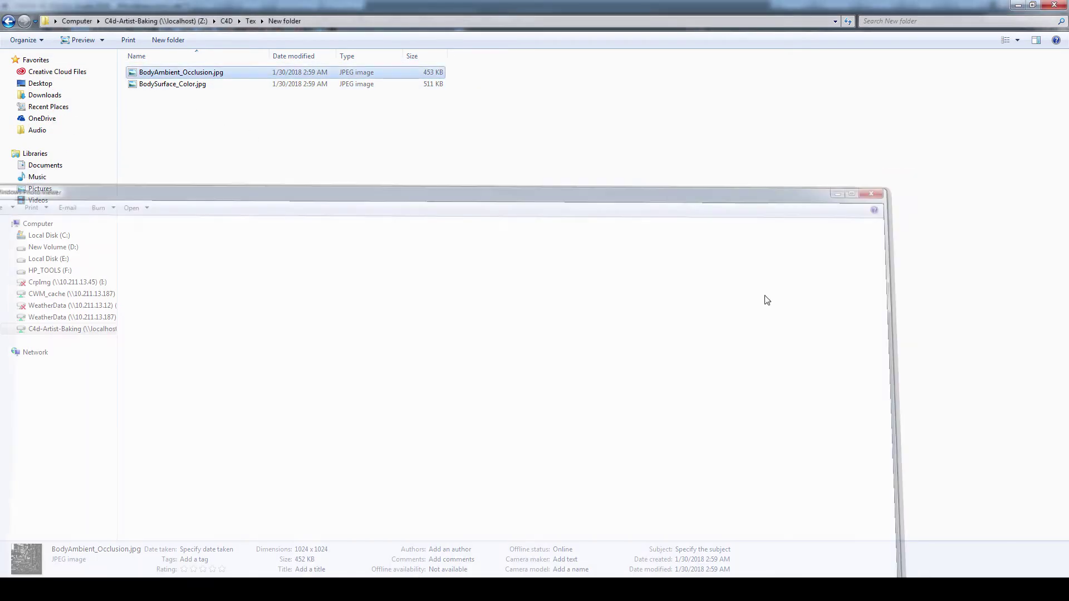
Step: Switch to Cinema 4D and inspect the textures in the Color and Diffusion channels of the Body.1 material
key("alt+Tab")
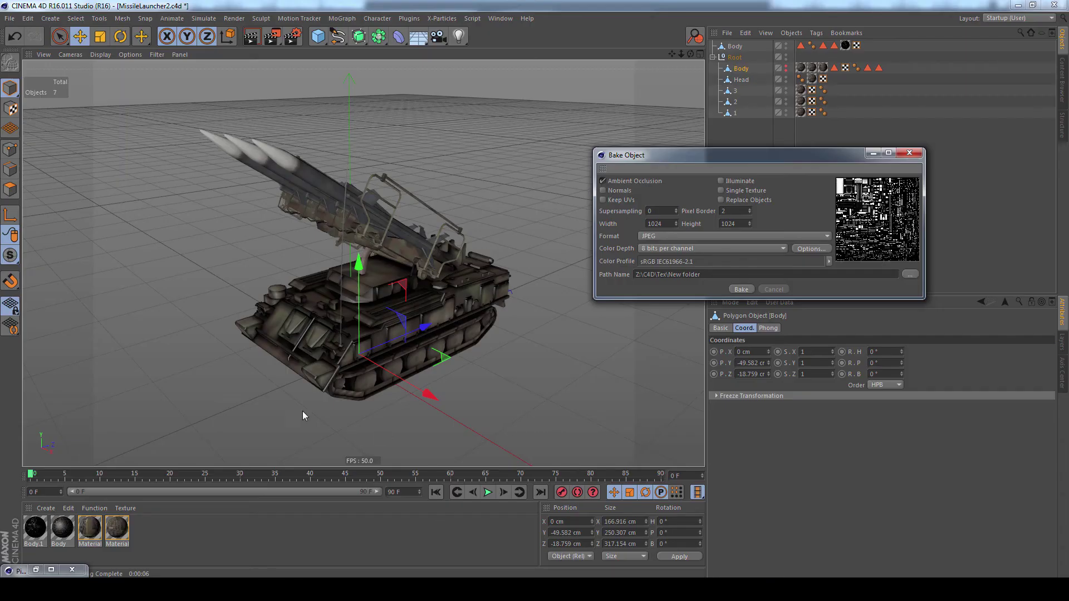
left_click(36, 528)
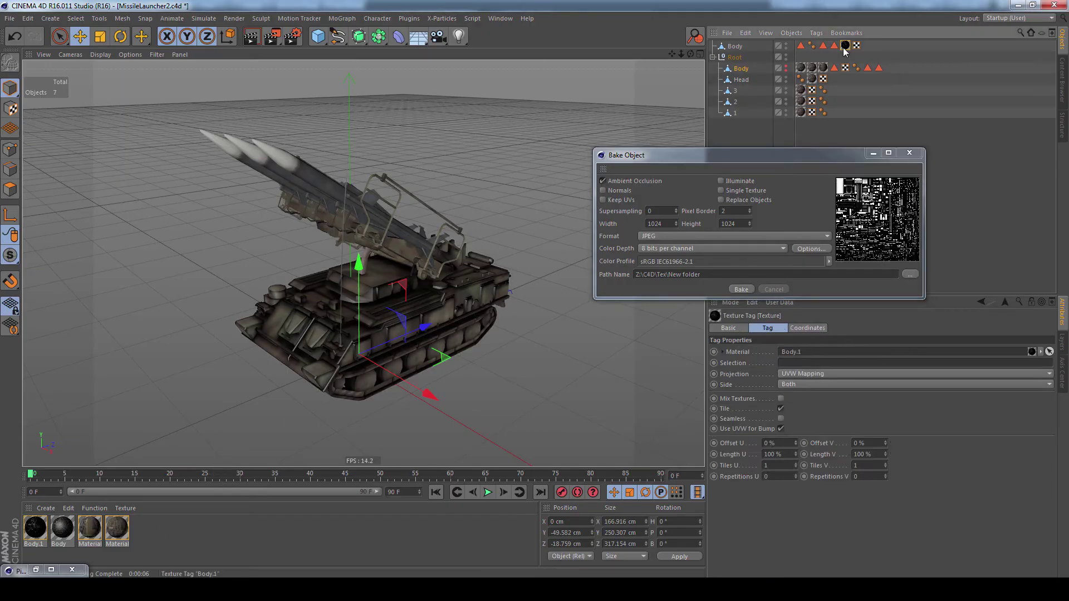
double_click(35, 527)
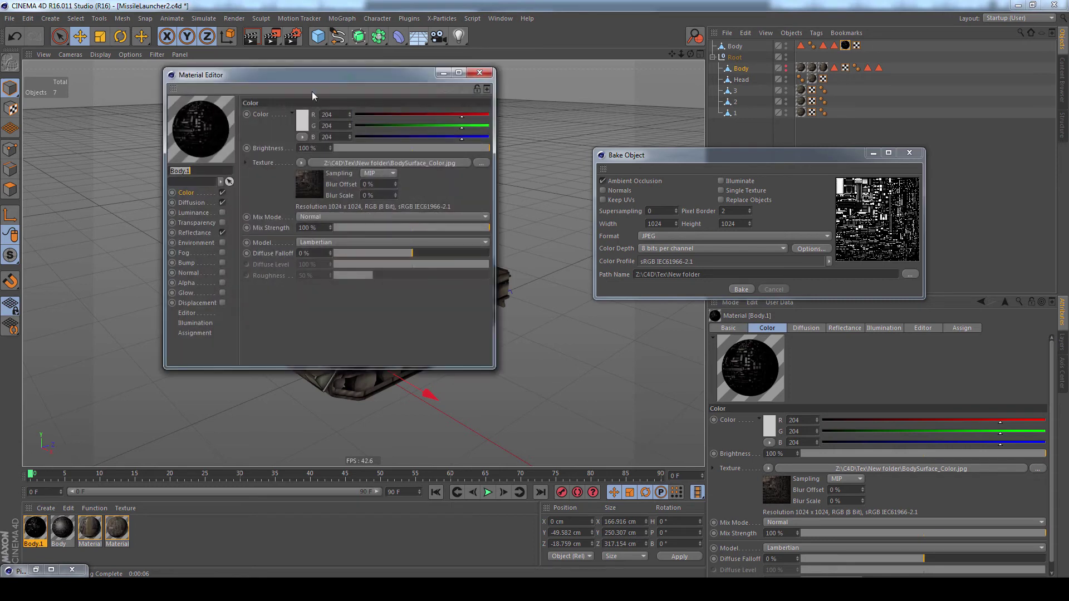
left_click_drag(413, 94, 542, 138)
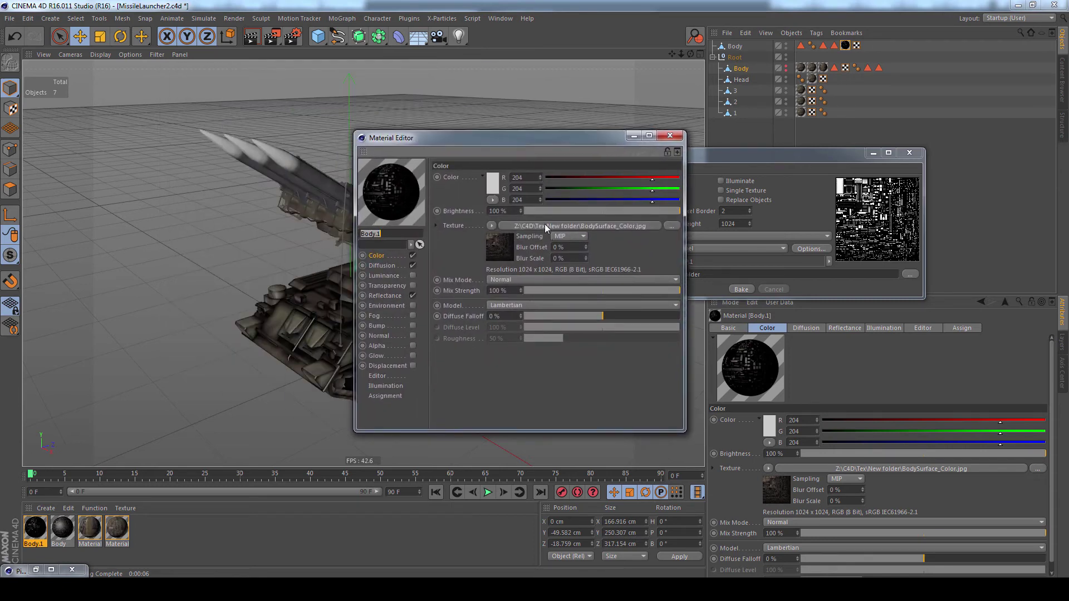
left_click(403, 264)
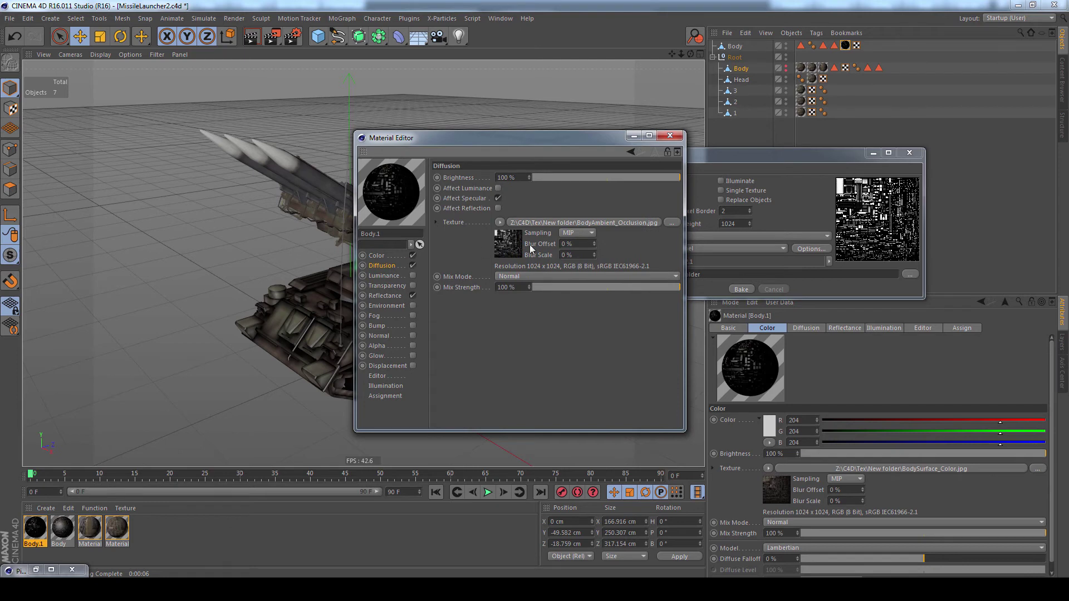
left_click_drag(480, 139, 598, 244)
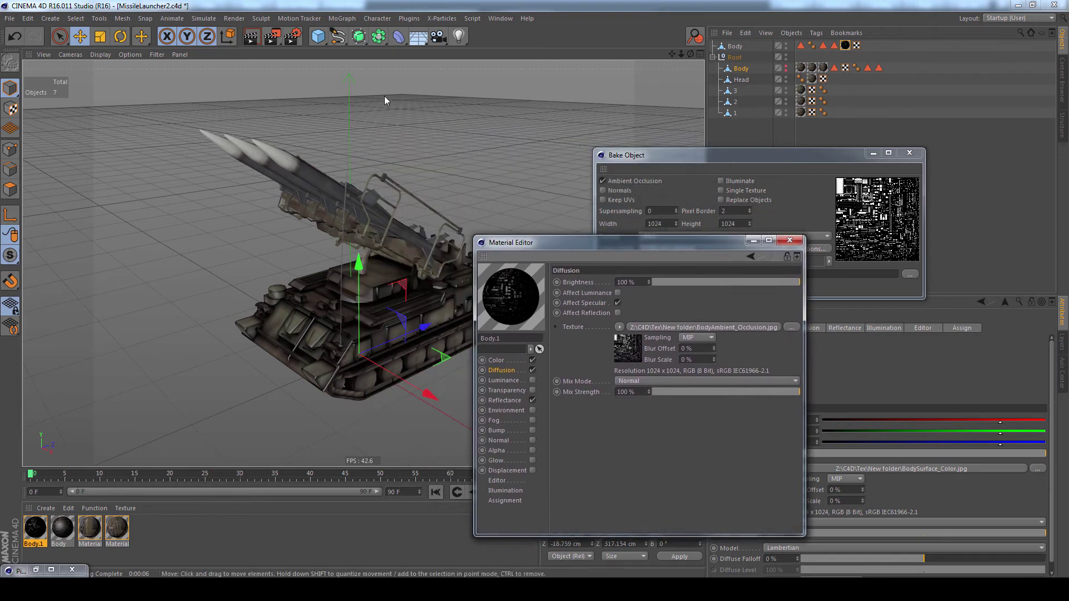
Step: Check the Ambient Occlusion effect in the render settings and render the current view
left_click(293, 37)
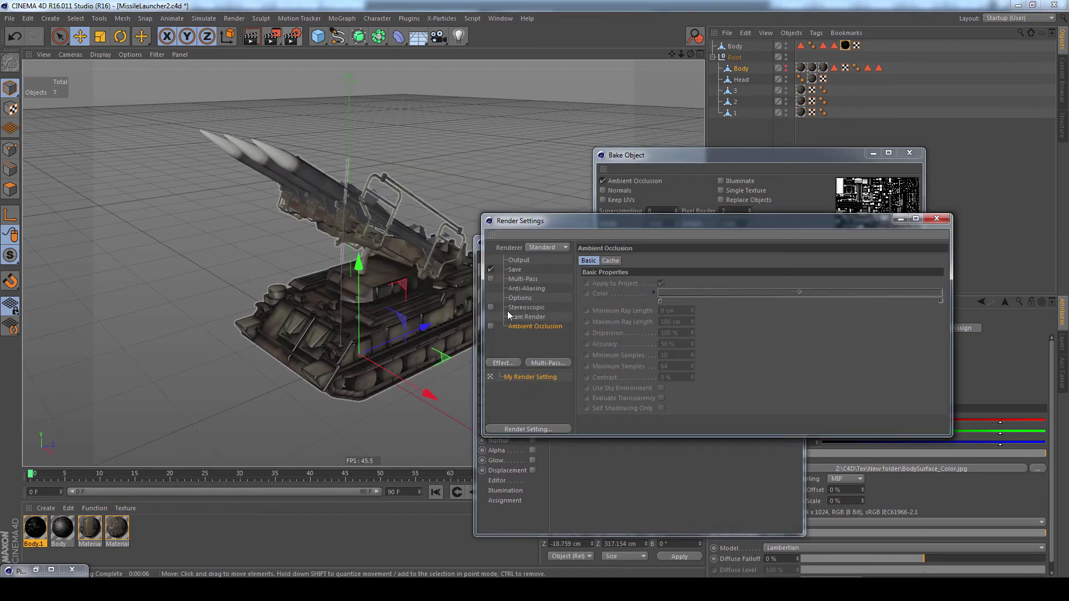
left_click(936, 218)
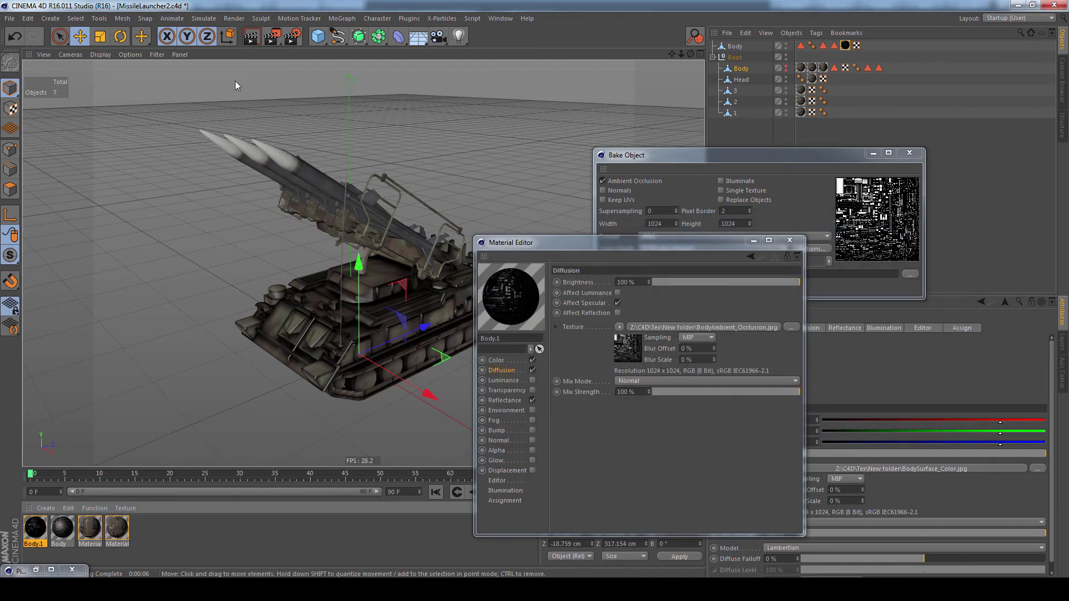
key("ctrl+r")
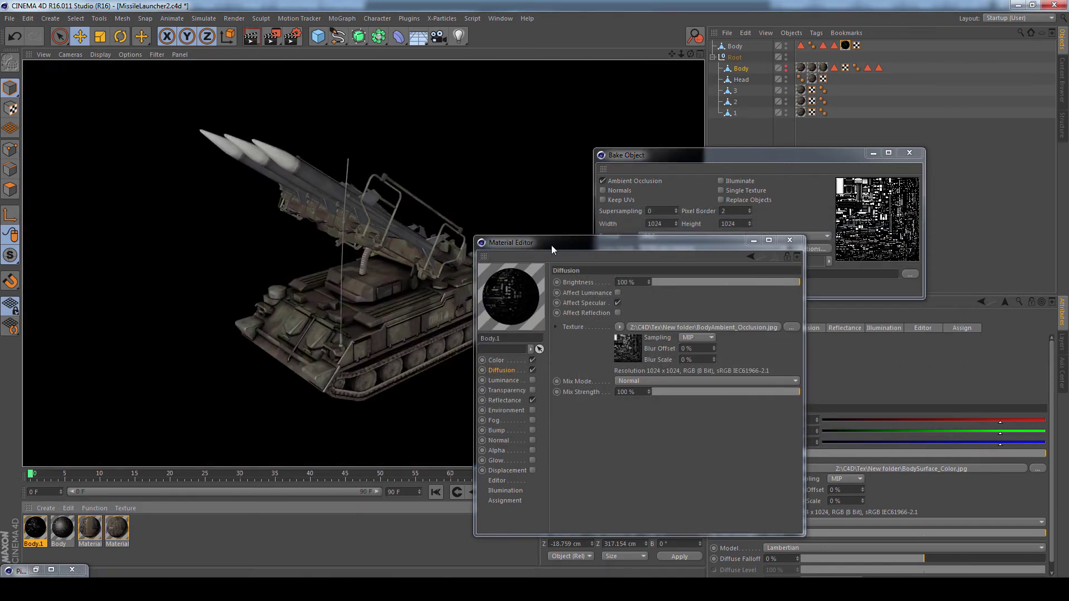
left_click_drag(551, 245, 633, 236)
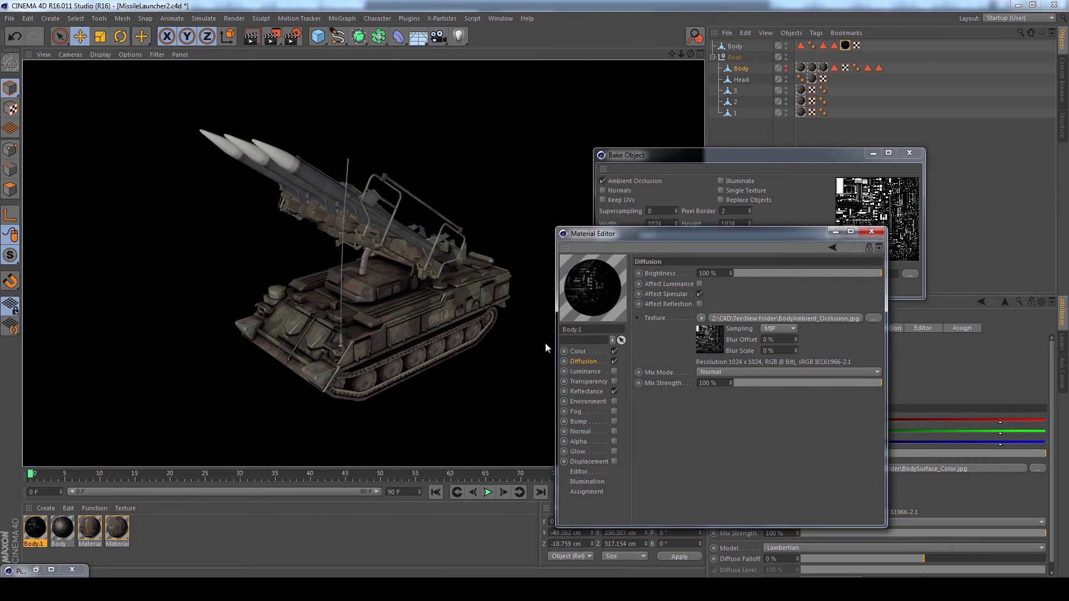
left_click(293, 36)
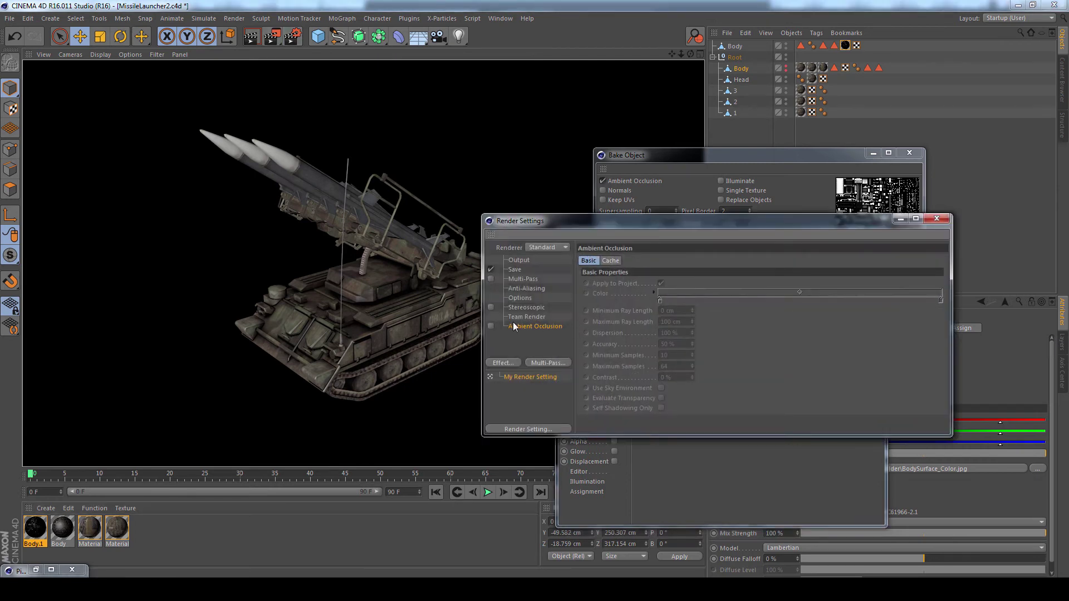
left_click(942, 222)
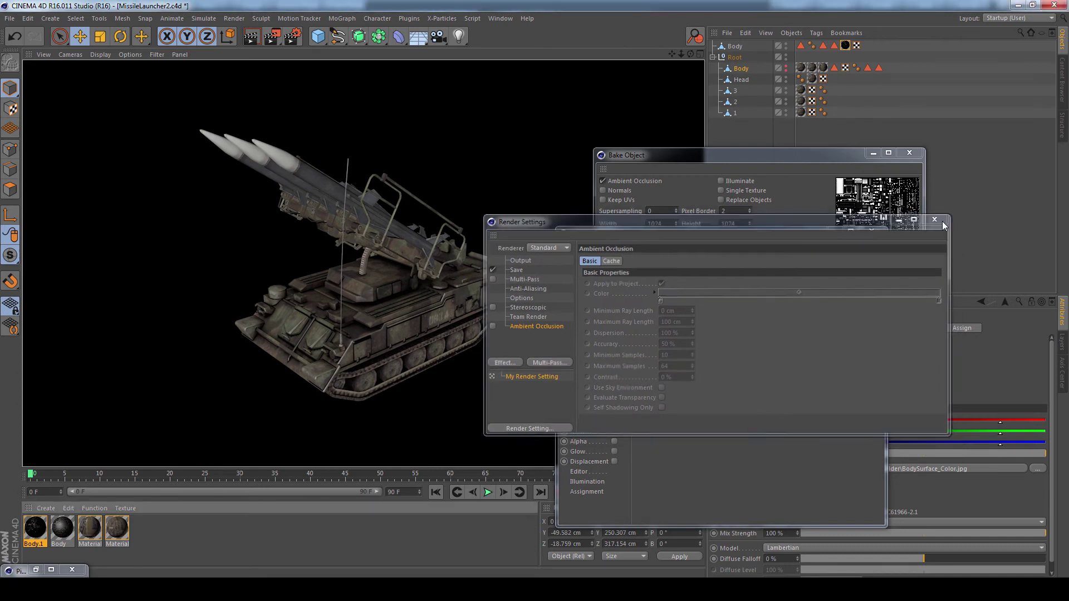
Step: Copy the BodyAmbient_Occlusion.jpg texture from the Diffusion channel of Body.1 and turn that channel off
left_click(872, 153)
left_click_drag(733, 235, 737, 178)
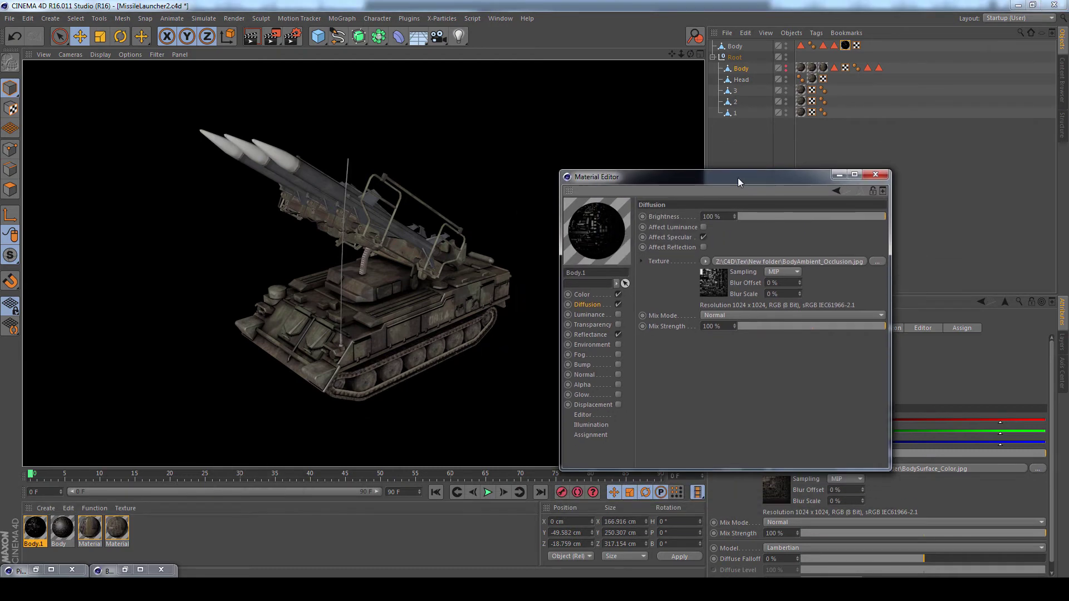
left_click(582, 295)
left_click(589, 384)
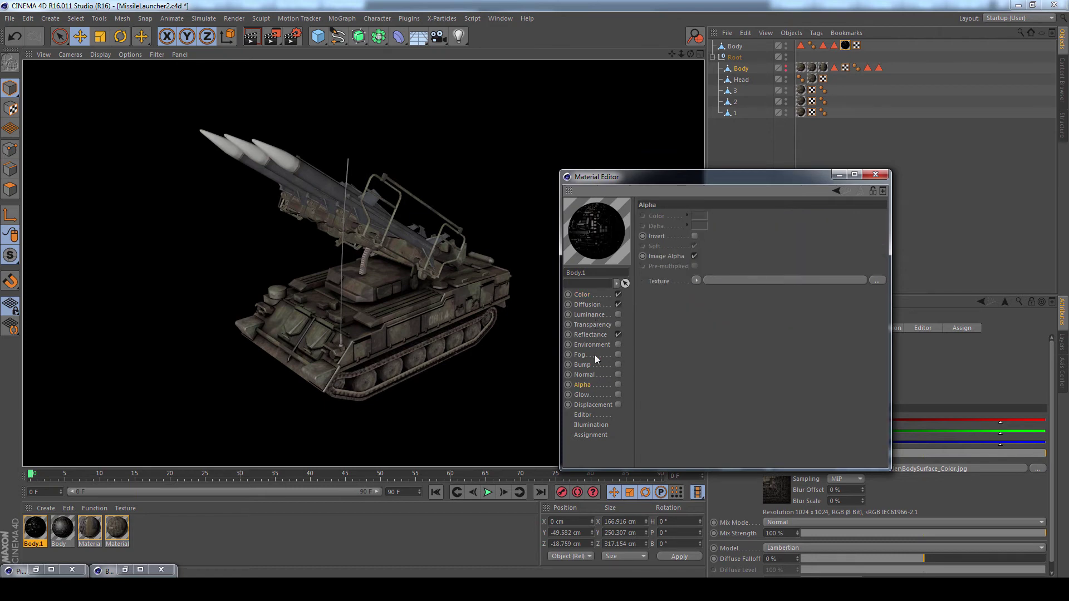
left_click(599, 306)
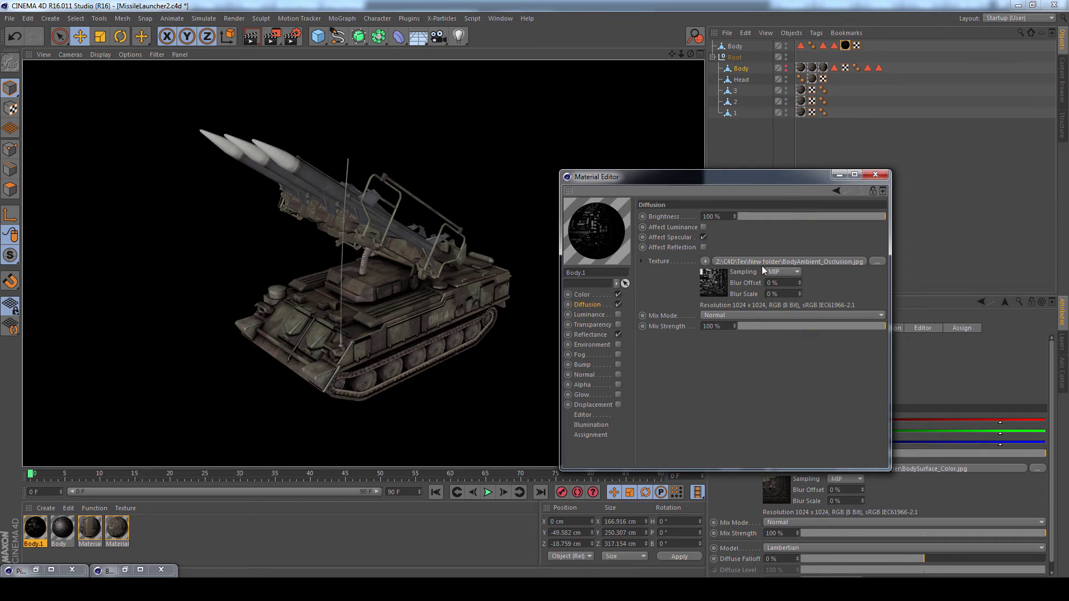
left_click(704, 262)
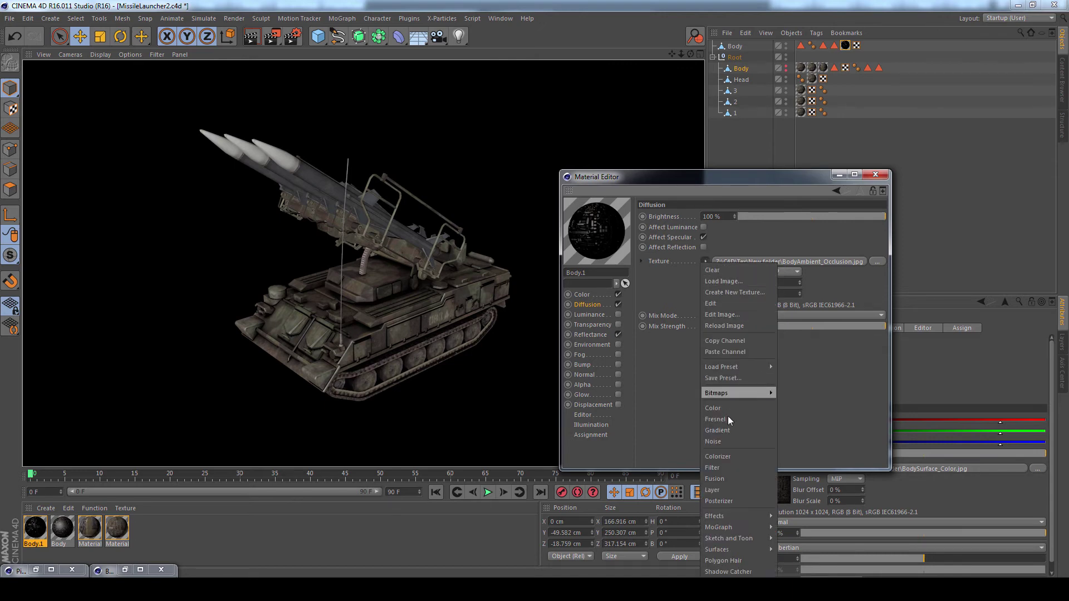
left_click(730, 341)
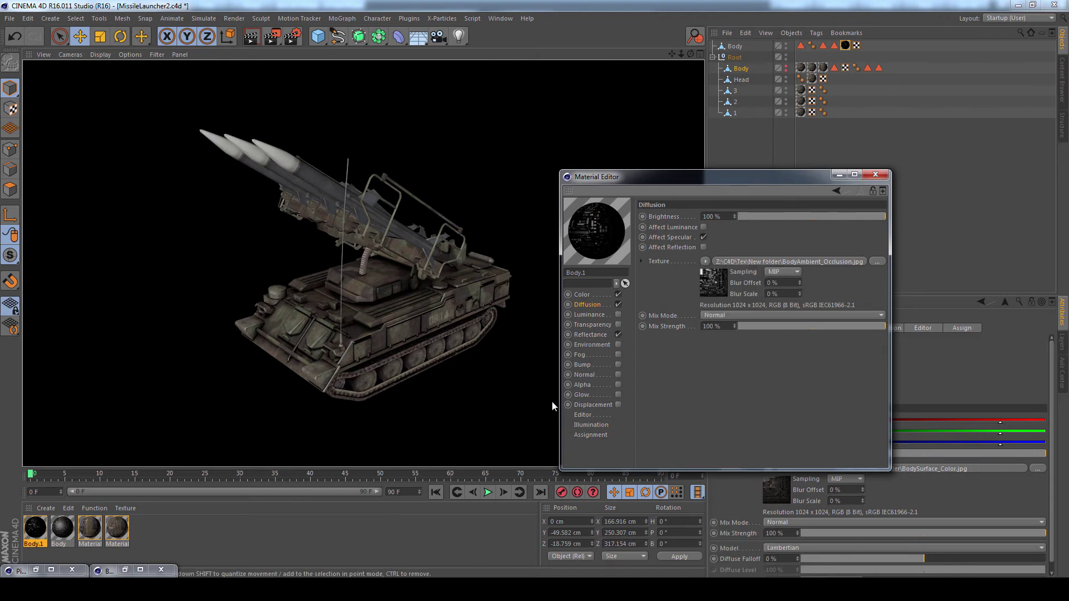
left_click(618, 304)
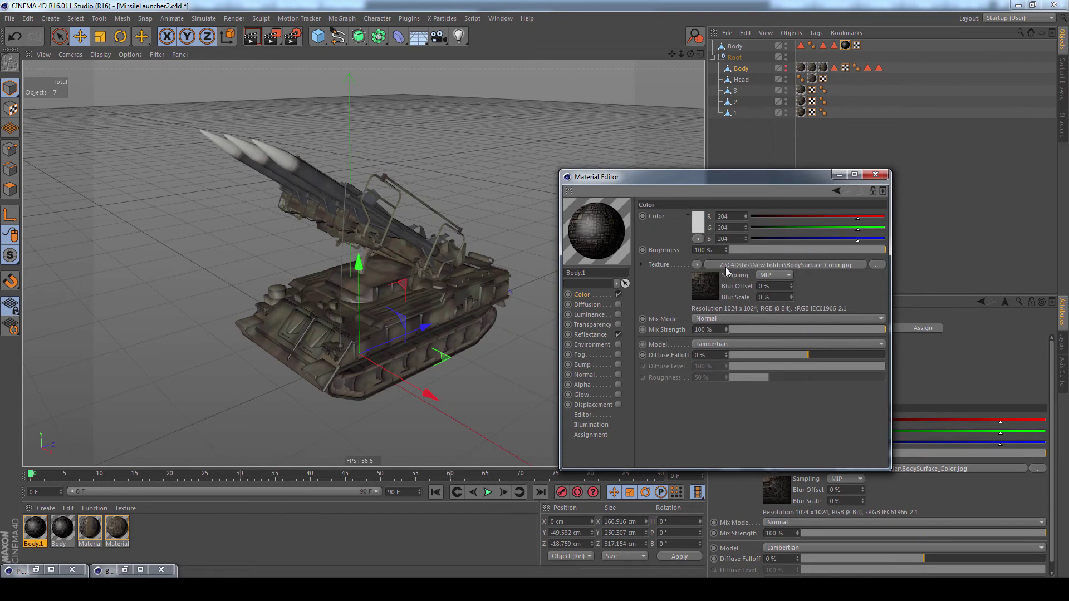
Step: Convert the Color texture of Body.1 to a Layer shader and paste the copied ambient occlusion texture as a layer above it
left_click(697, 264)
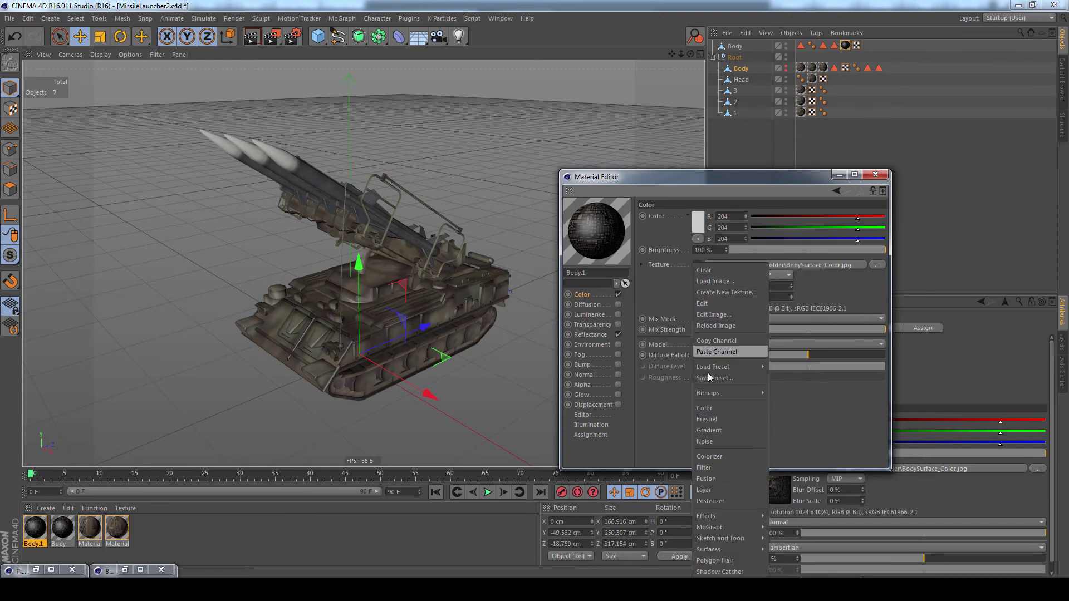
left_click(709, 489)
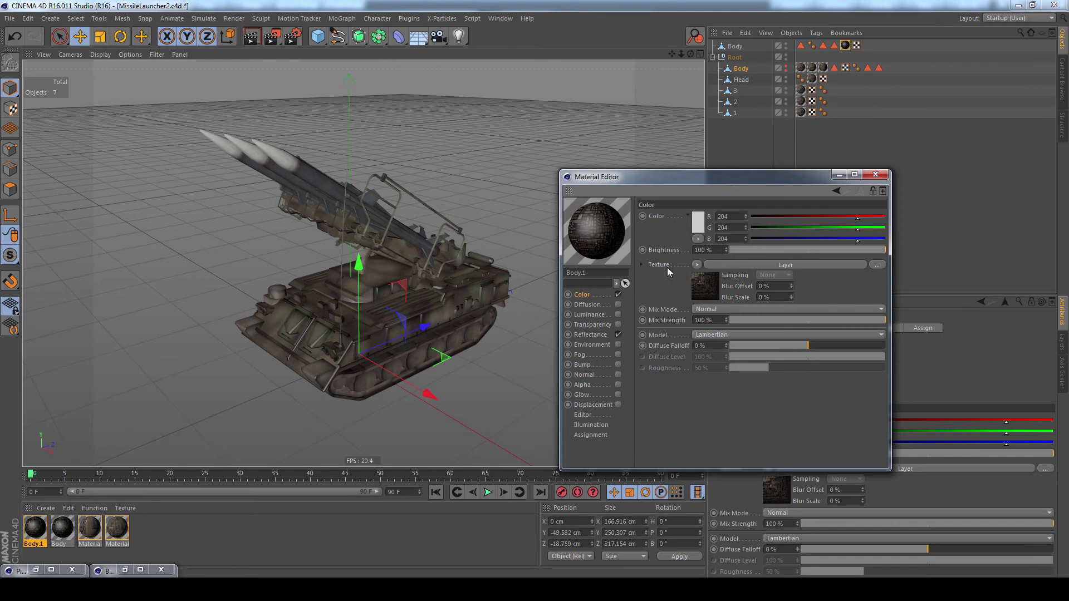
left_click(726, 265)
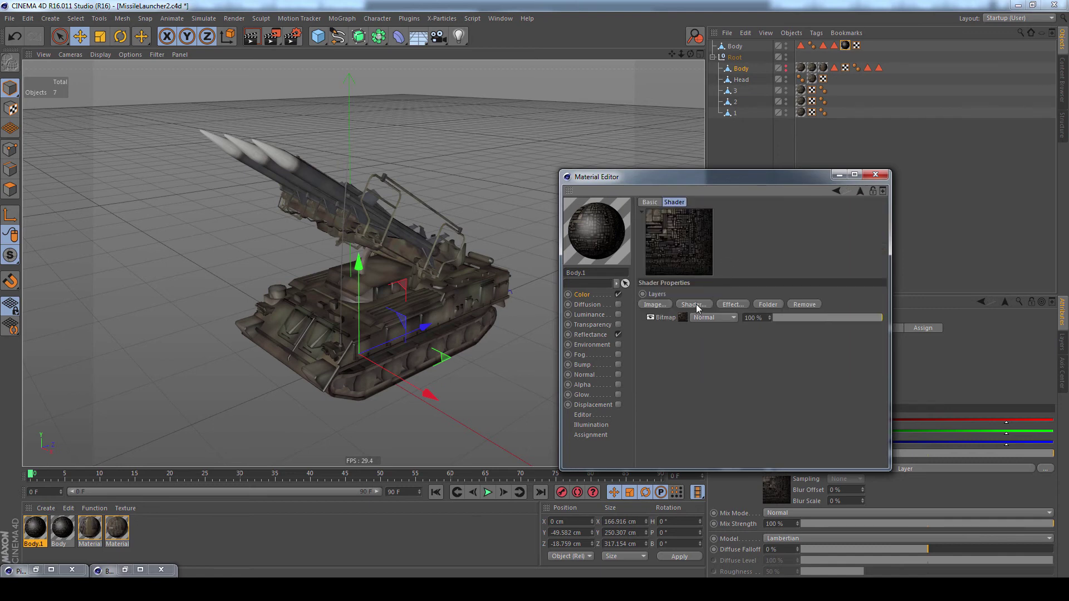
left_click(696, 306)
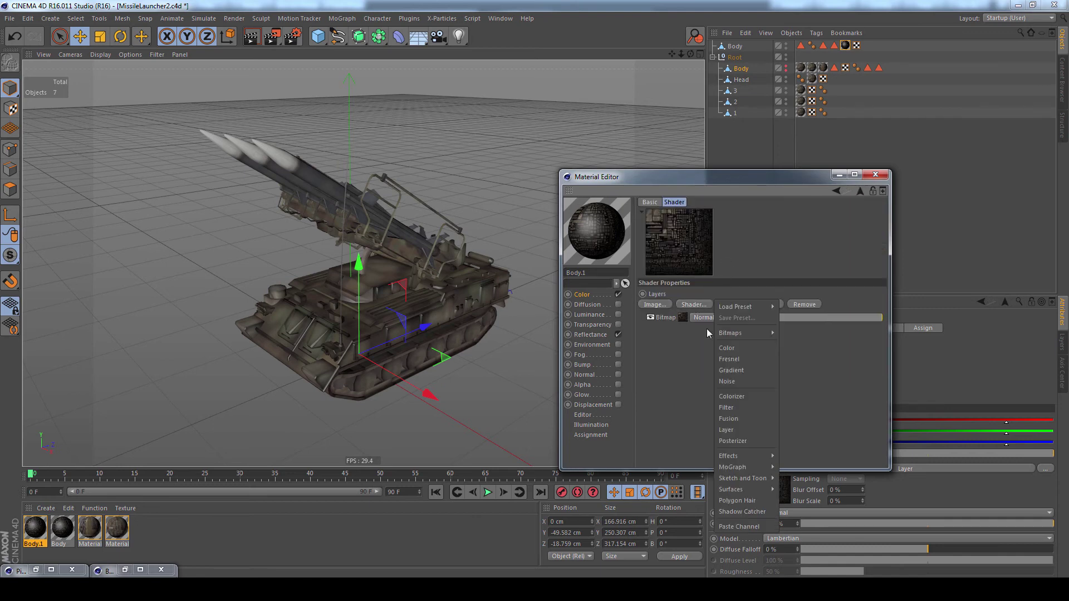
left_click(742, 528)
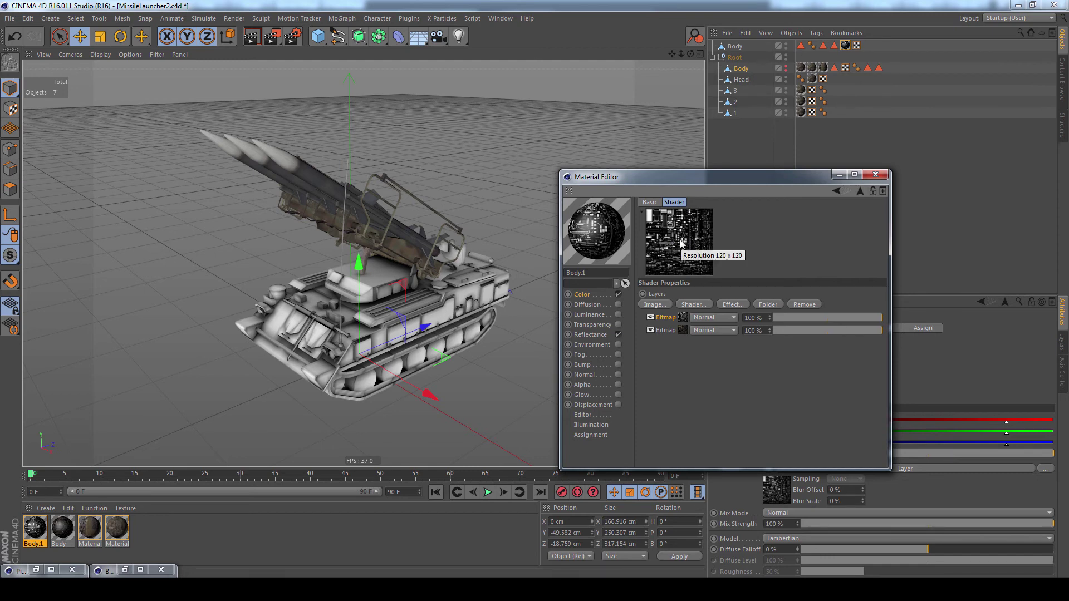
Step: Set the ambient occlusion layer's blend mode to Multiply and dismiss the Windows update notification
left_click(703, 319)
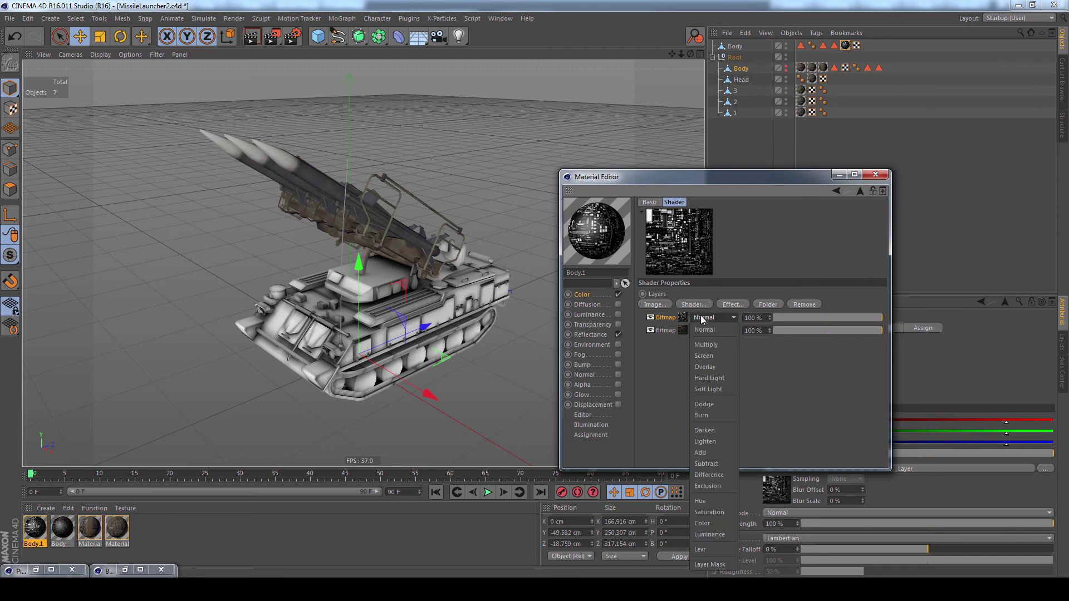
left_click(706, 345)
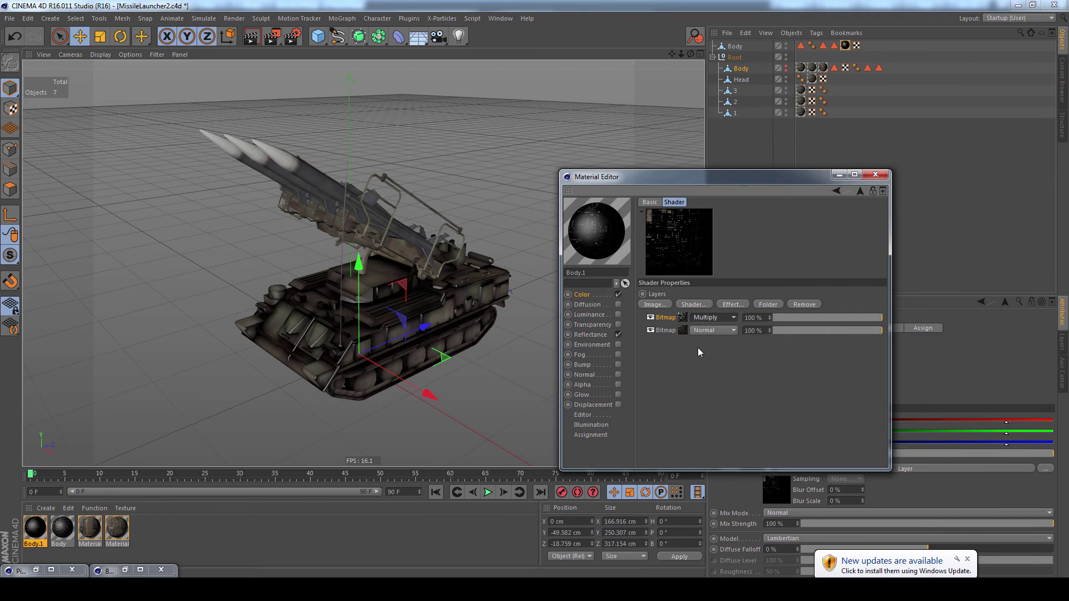
left_click(967, 559)
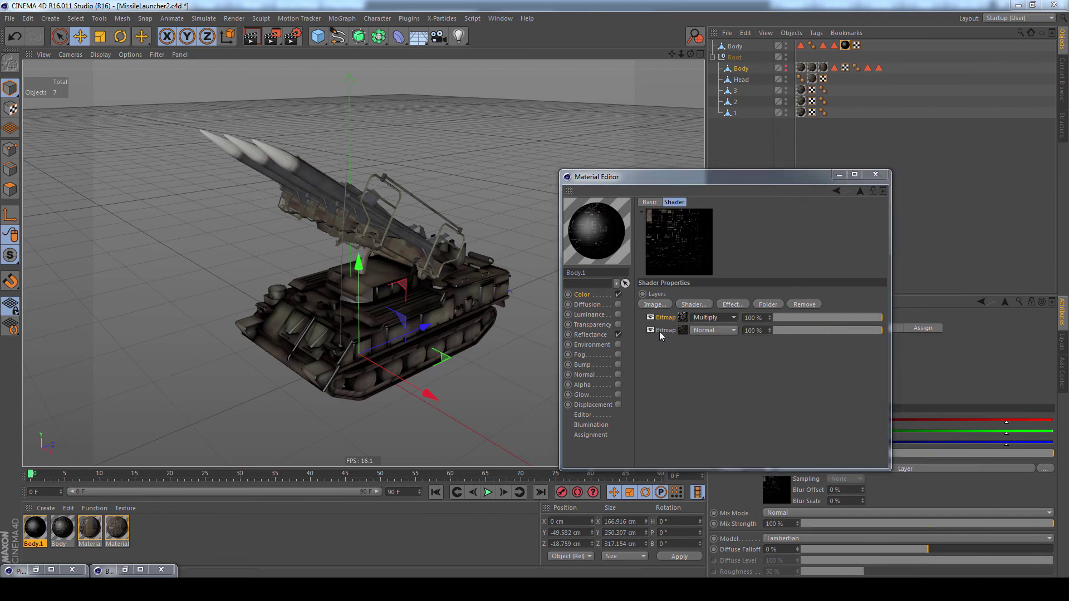
Step: Turn off the Reflectance channel of Body.1 and close the Material Editor after reviewing the Color channel's layers
left_click(618, 334)
left_click(584, 295)
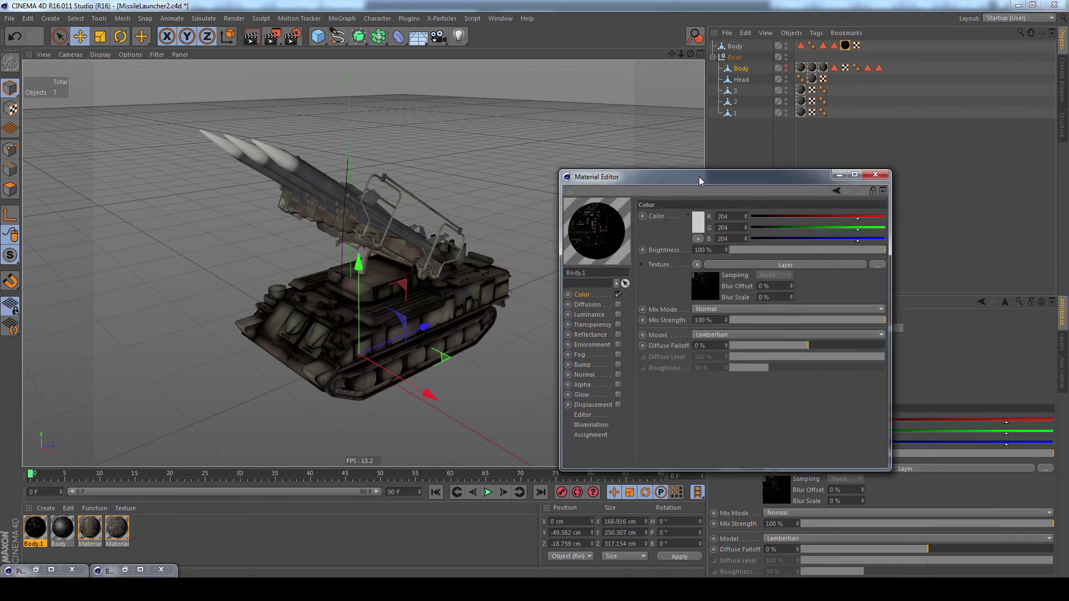
left_click_drag(699, 176, 549, 181)
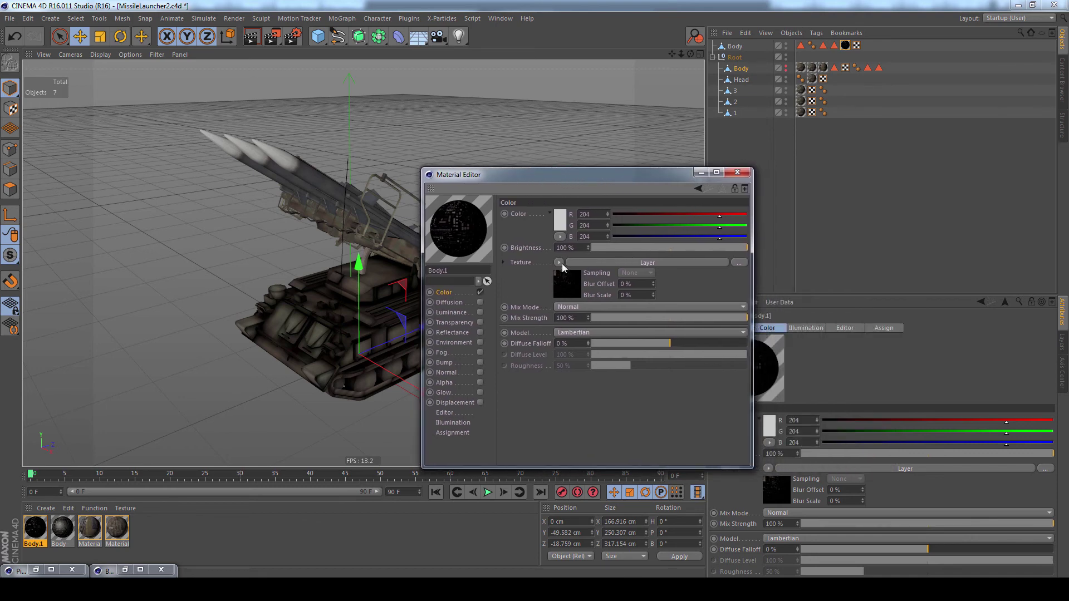
left_click(602, 262)
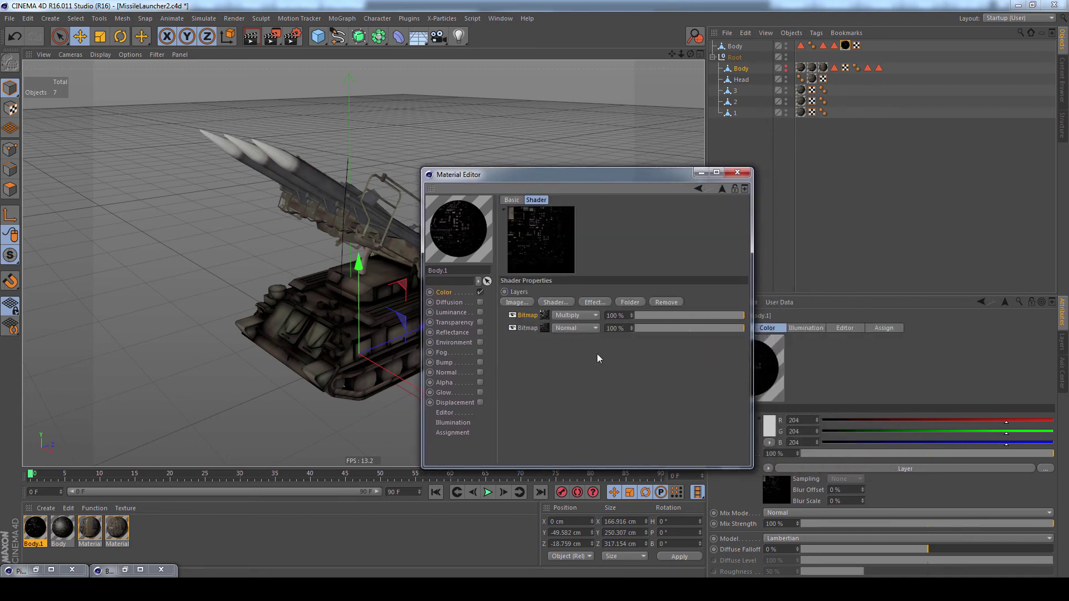
left_click(449, 293)
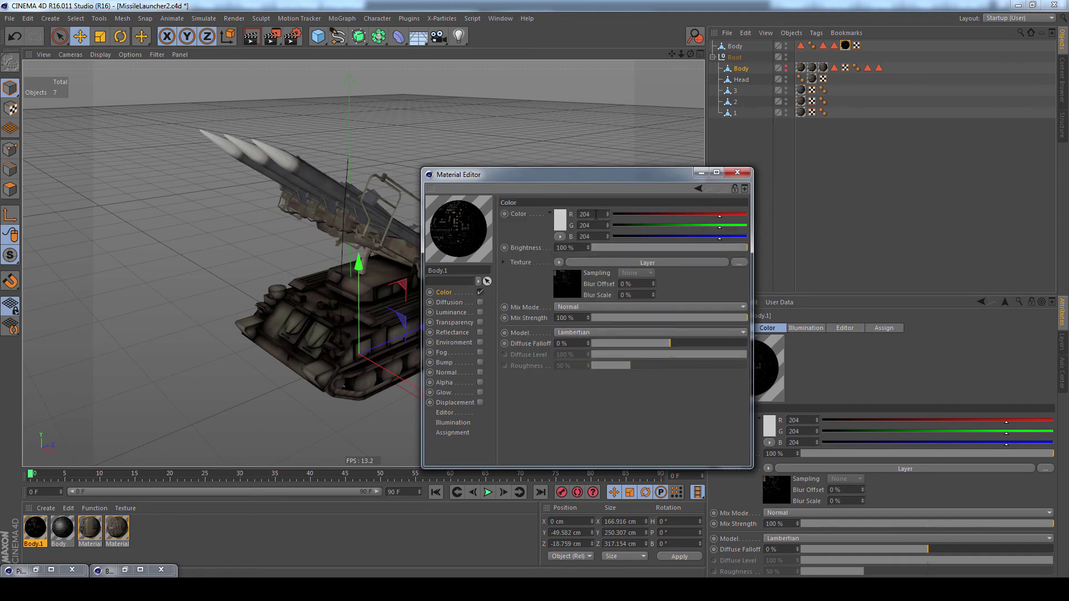
left_click(738, 174)
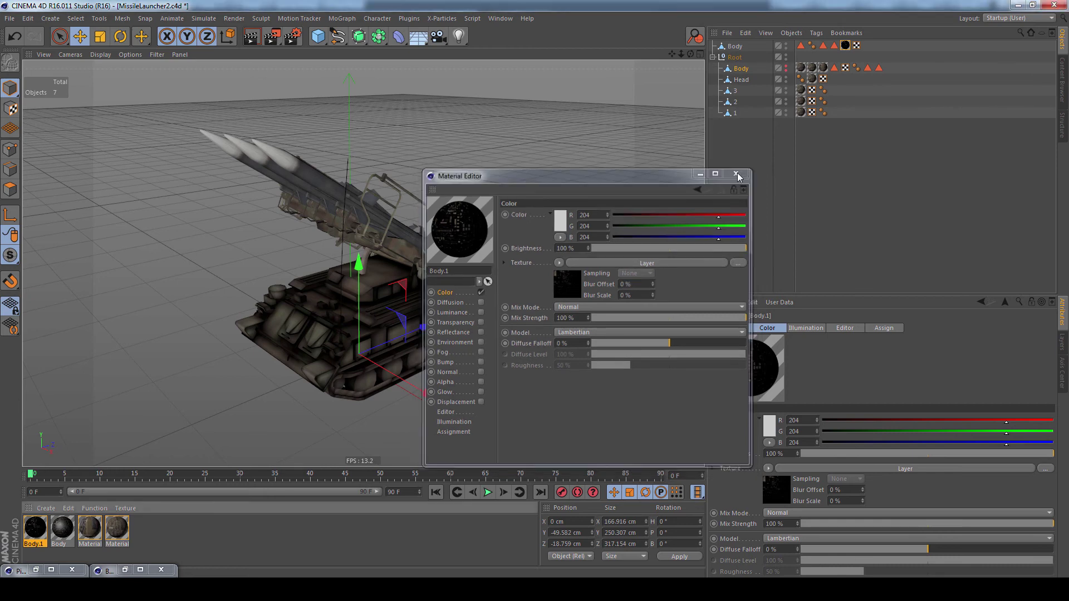
Step: Bake the top-level Body object with Ambient Occlusion turned off and the output path set to Z:\C4D\Tex
left_click(736, 46)
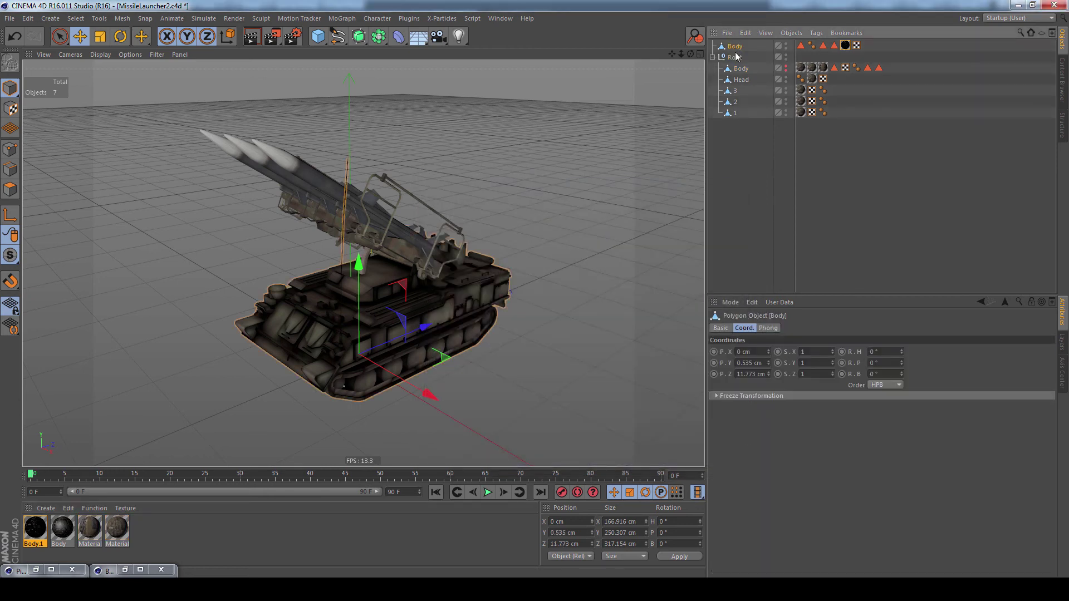
left_click(785, 33)
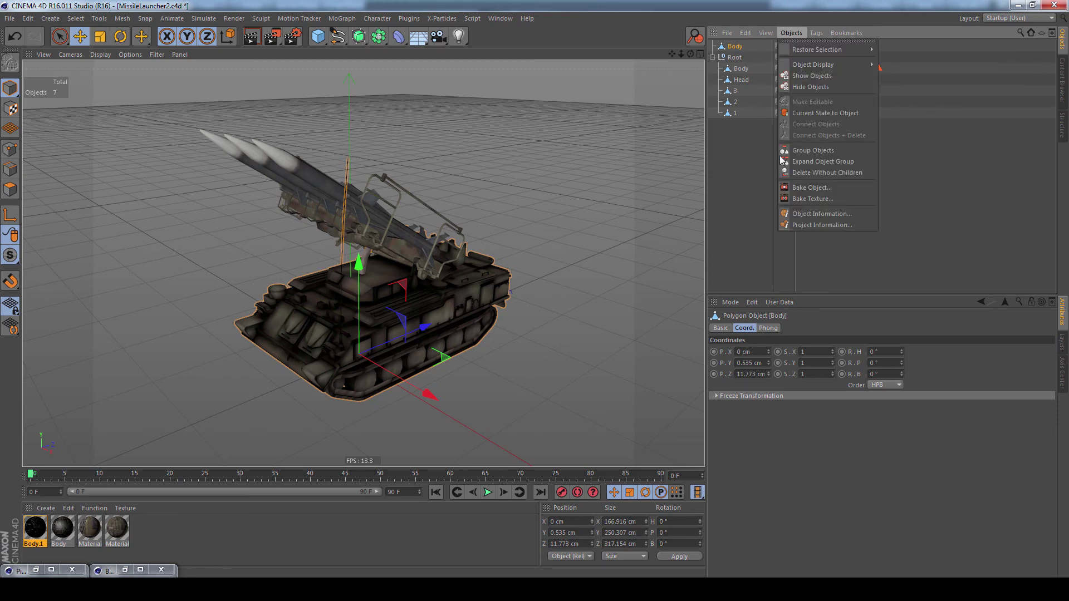
left_click(786, 188)
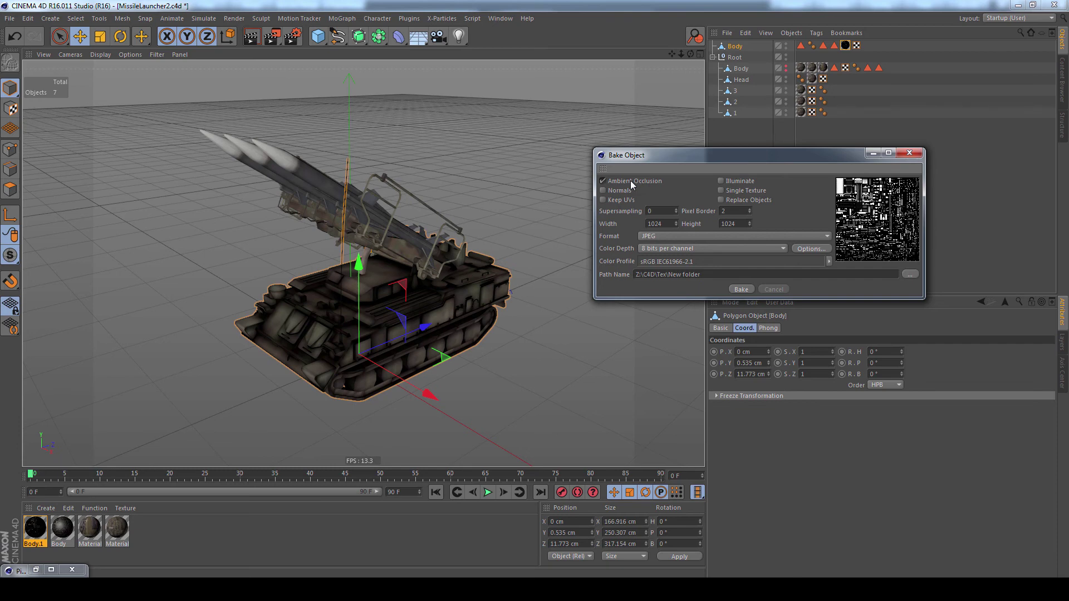
left_click(631, 183)
left_click(909, 274)
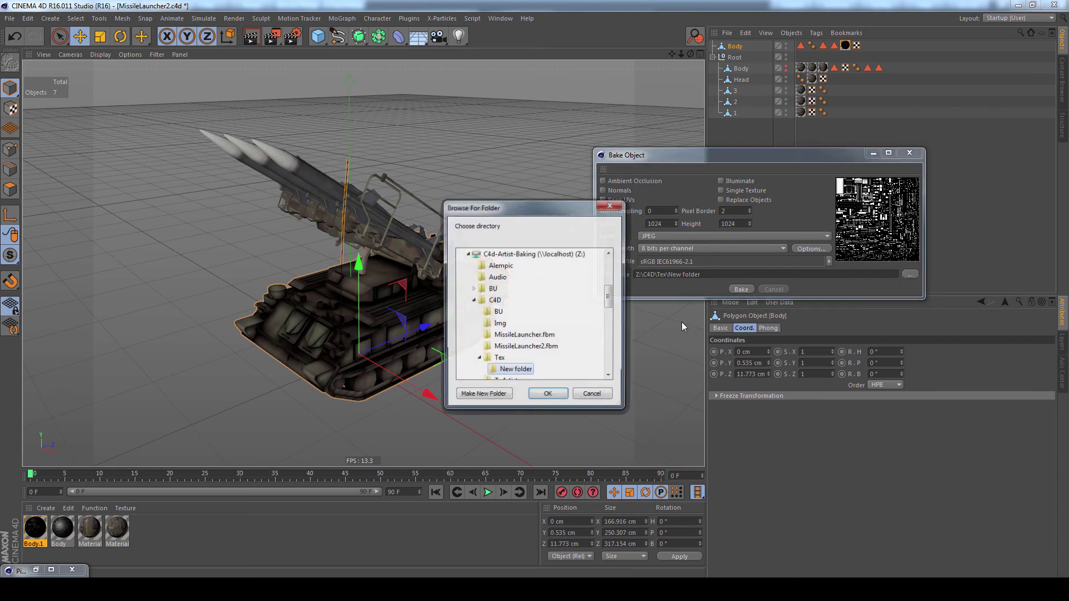
left_click(498, 359)
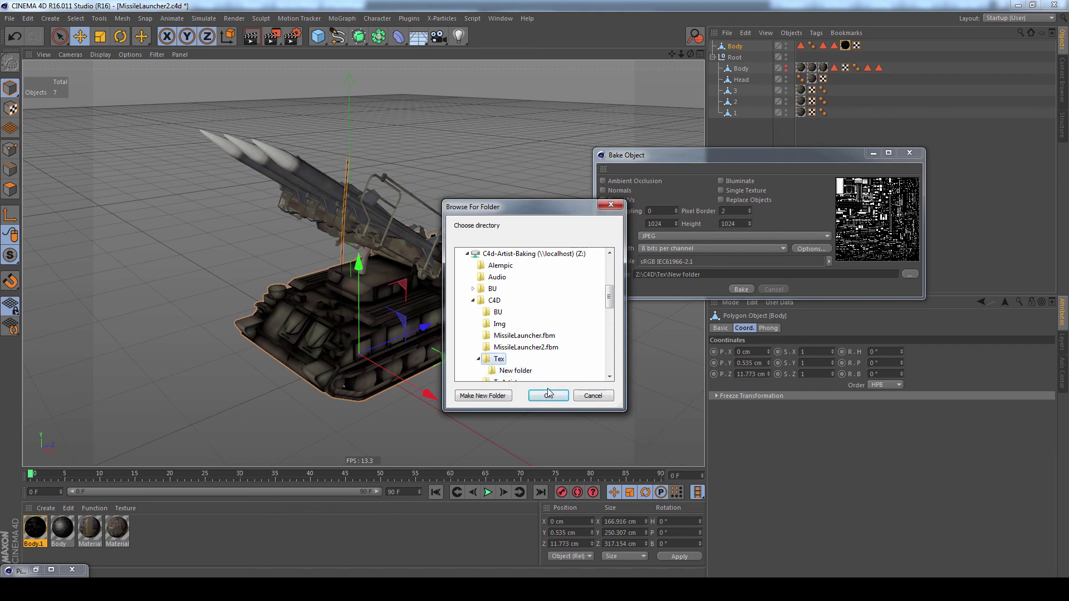
left_click(548, 395)
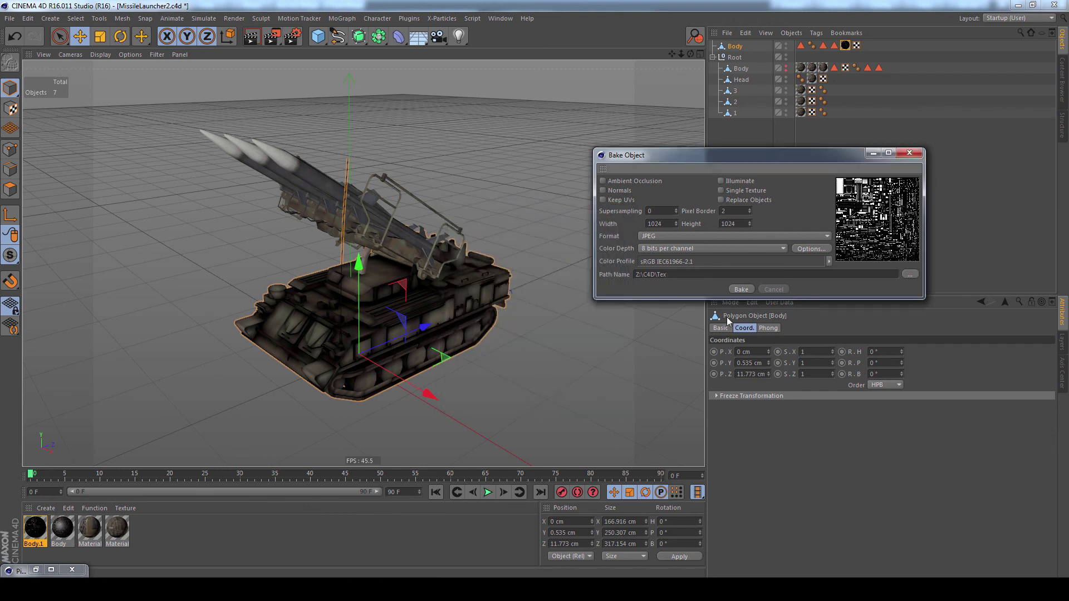
left_click(741, 289)
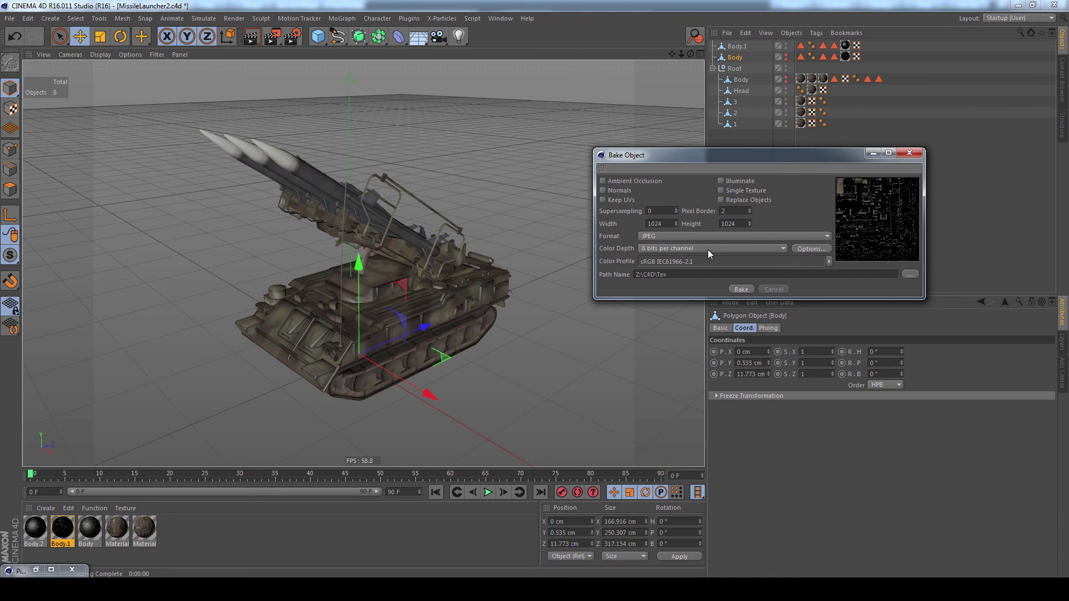
Step: Render the view, examine the baked BodySurface_Color.jpg in the Tex folder, and return to Cinema 4D to close the Bake Object dialog
left_click(251, 37)
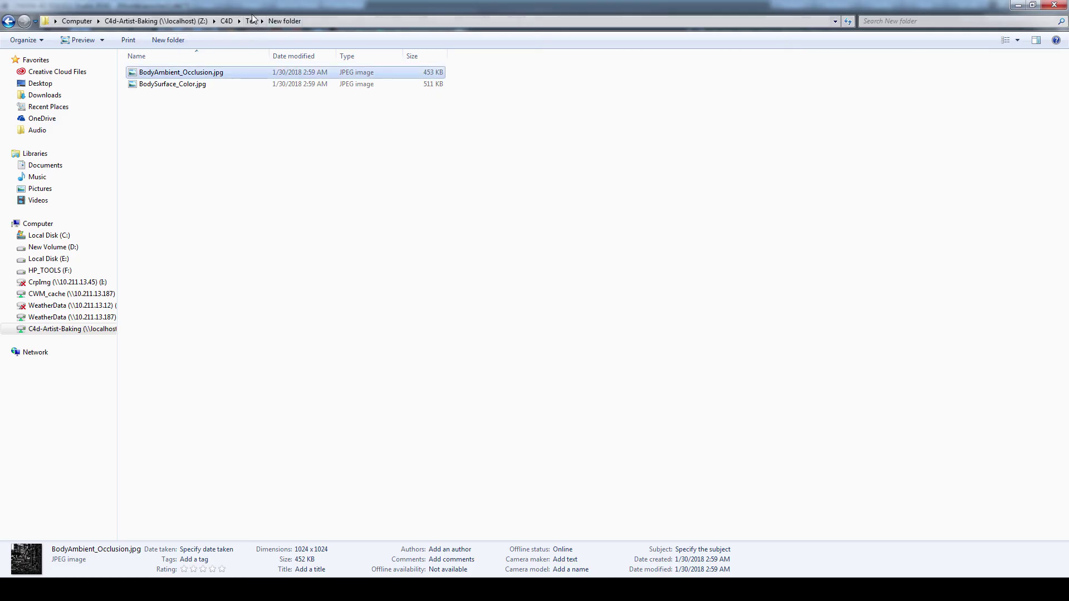
left_click(250, 20)
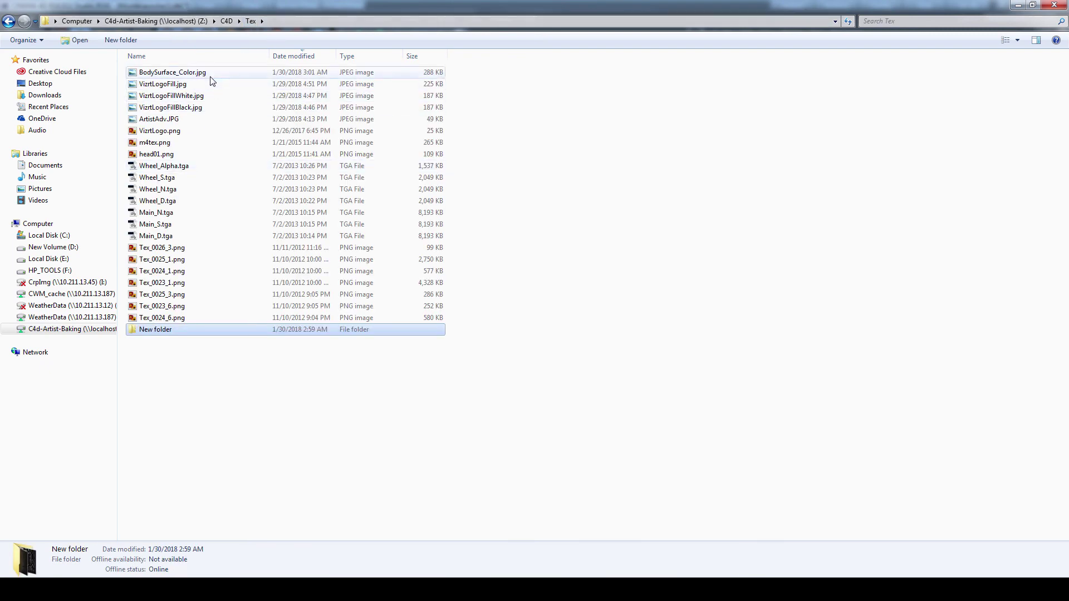
double_click(210, 74)
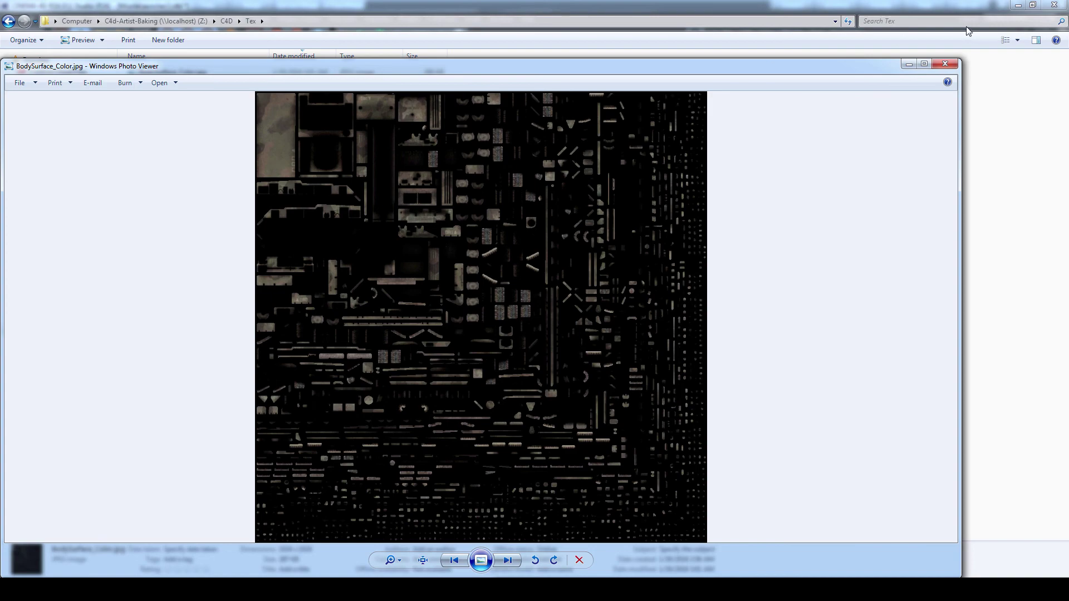
left_click(945, 65)
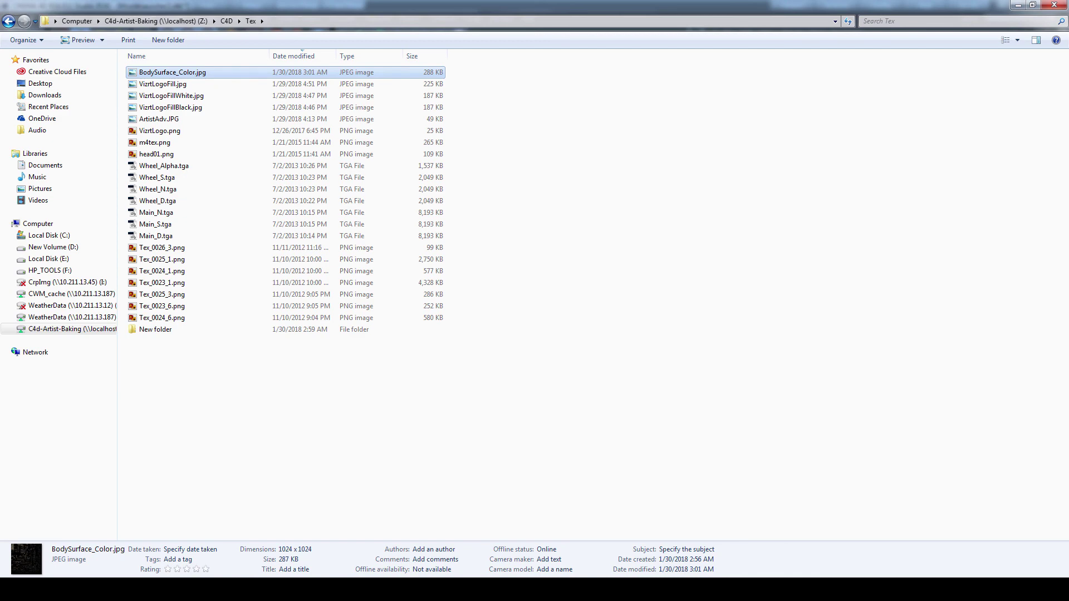
key("alt+Tab")
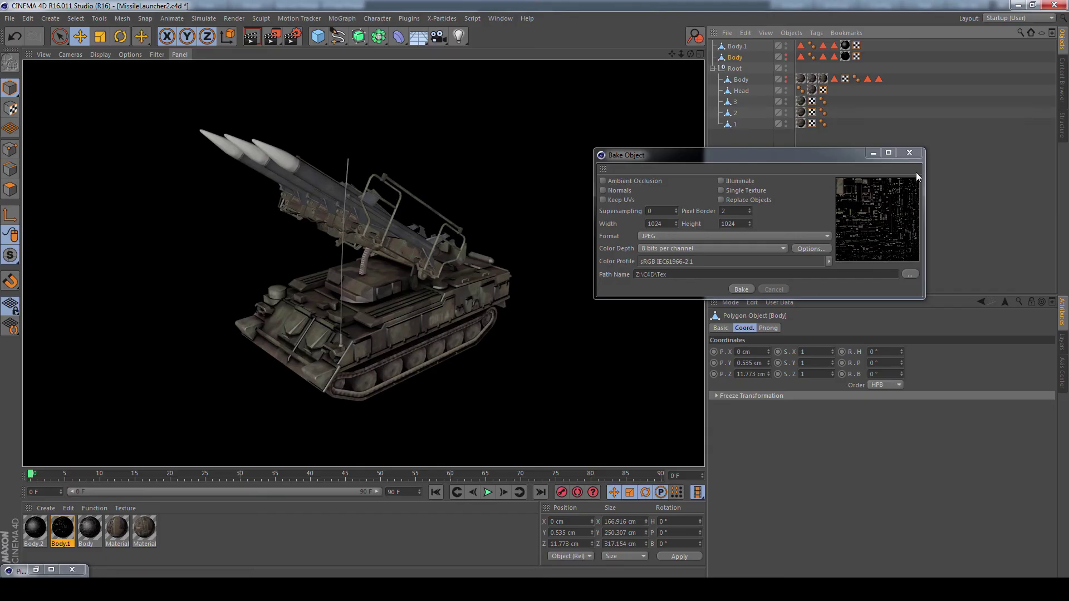
left_click(915, 151)
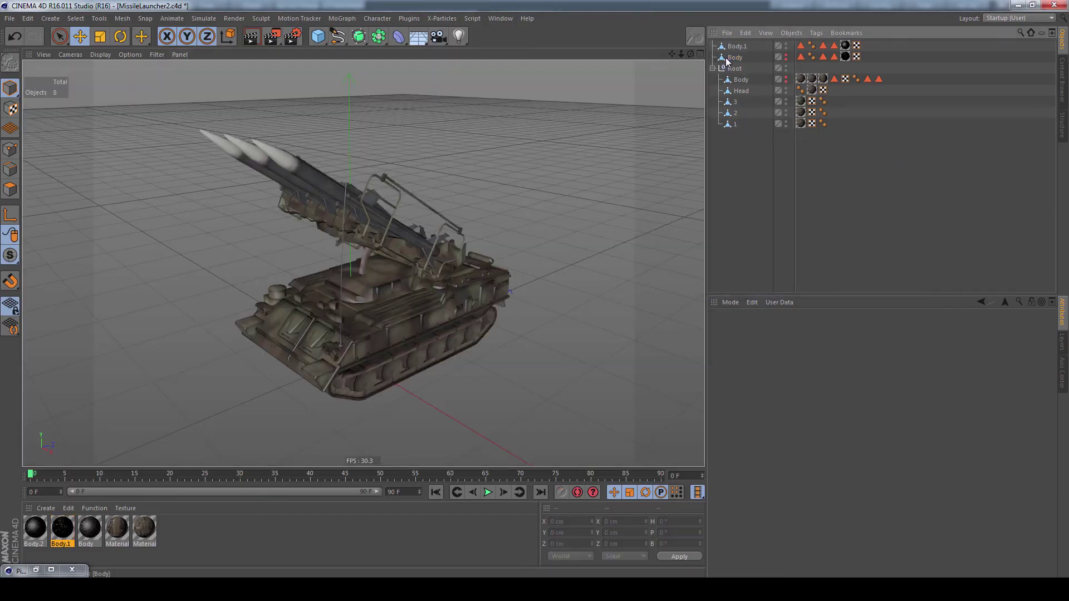
Step: Delete the previous top-level Body object and move Body.1 under the Root null
left_click(738, 58)
key("Delete")
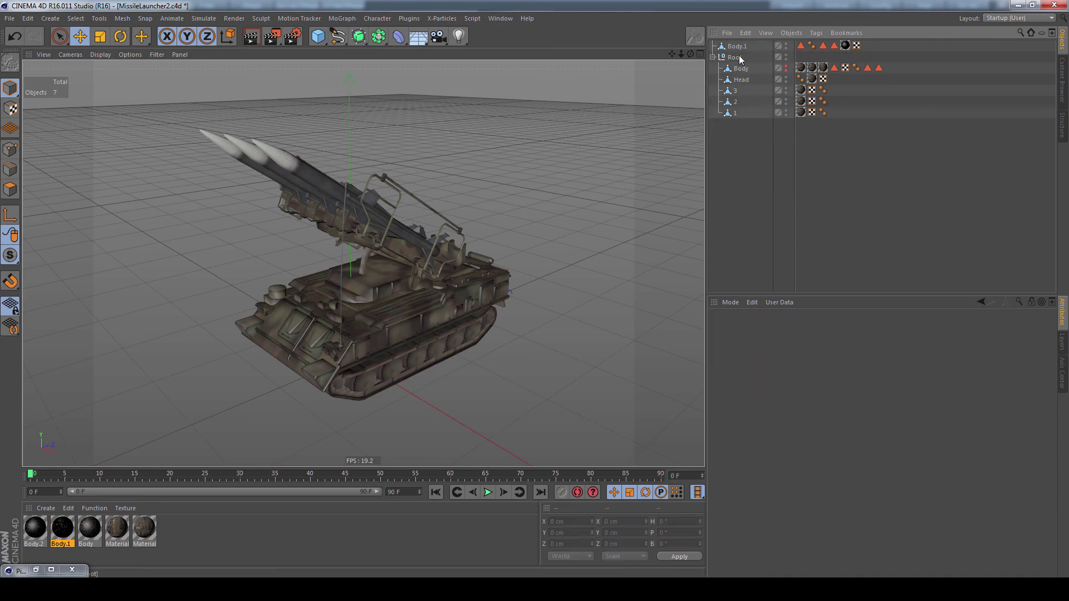
mouse_move(738, 48)
left_mouse_down()
mouse_move(742, 66)
mouse_move(736, 58)
left_mouse_up()
Step: Delete the three polygon selection tags from Body.1 and deselect everything
left_click(833, 57)
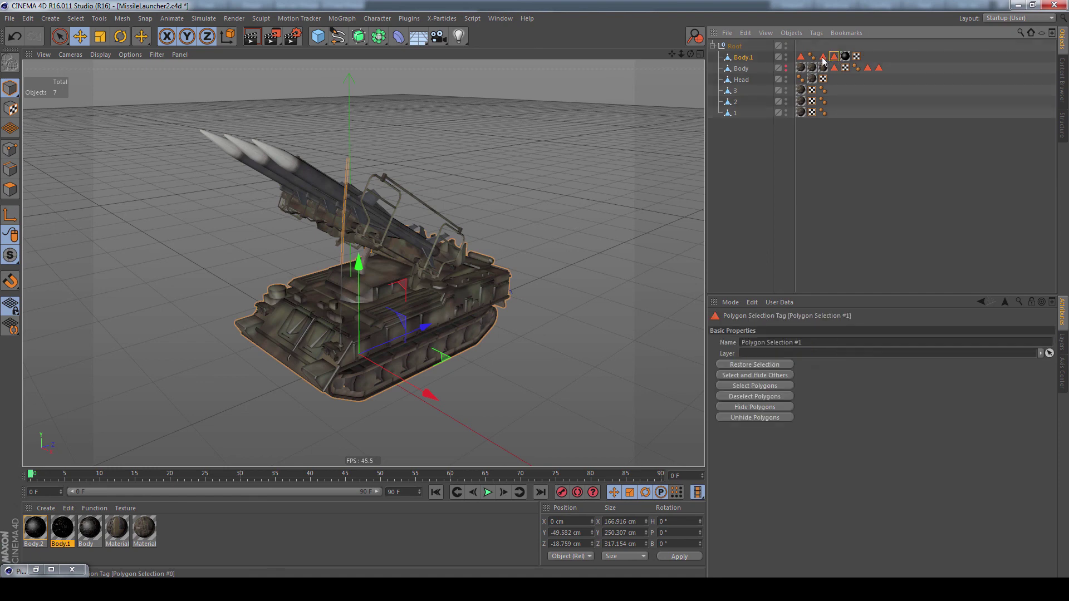
left_click(822, 56, "ctrl")
left_click(801, 57, "ctrl")
key("Delete")
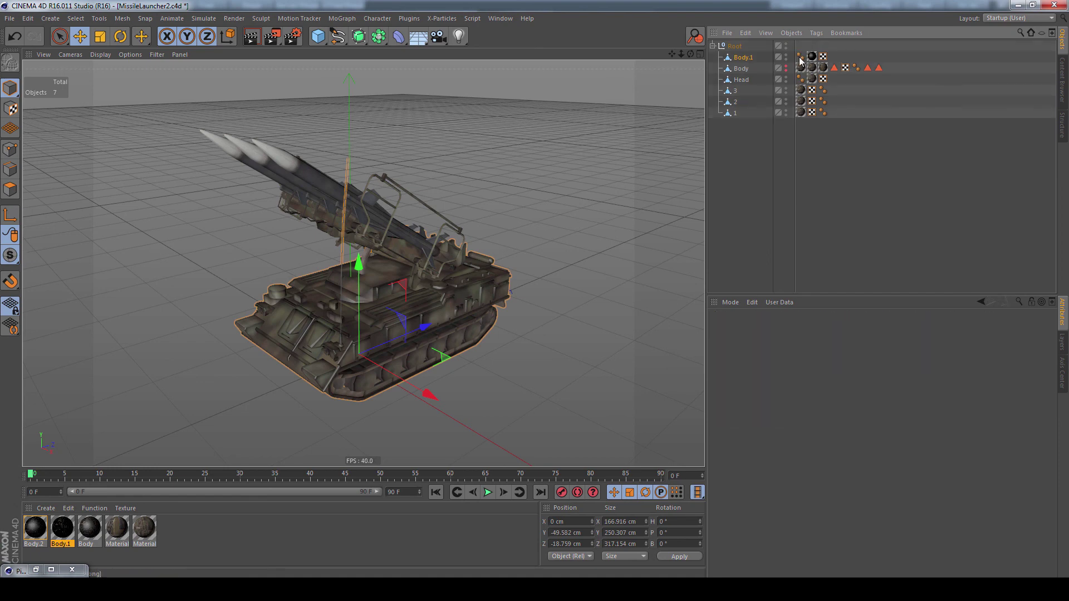
left_click(786, 161)
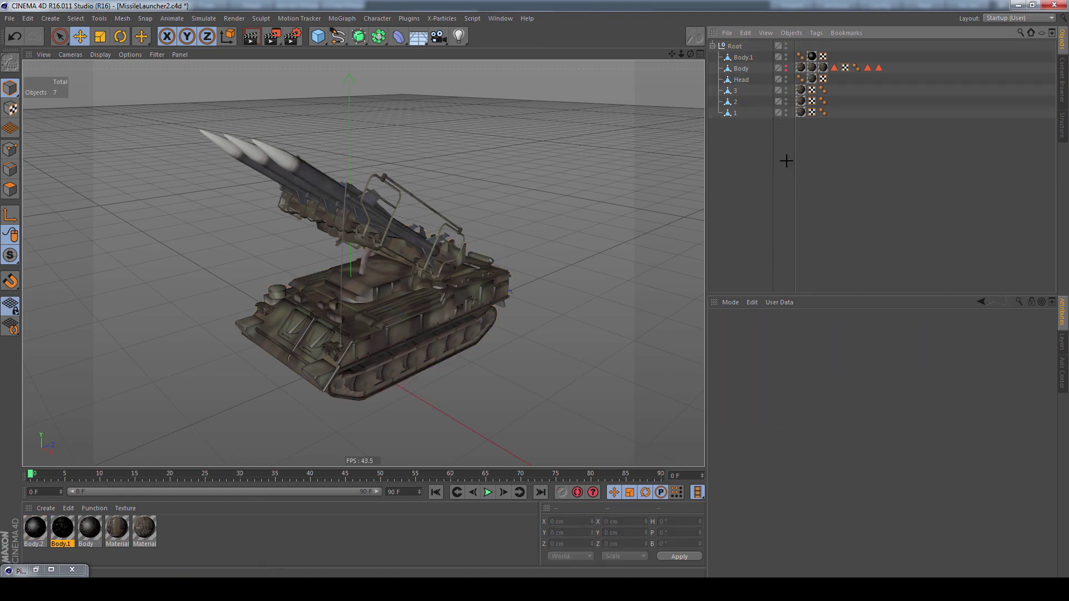
Step: Remove the unused materials from the project and save MissileLauncher2.c4d
left_click(98, 510)
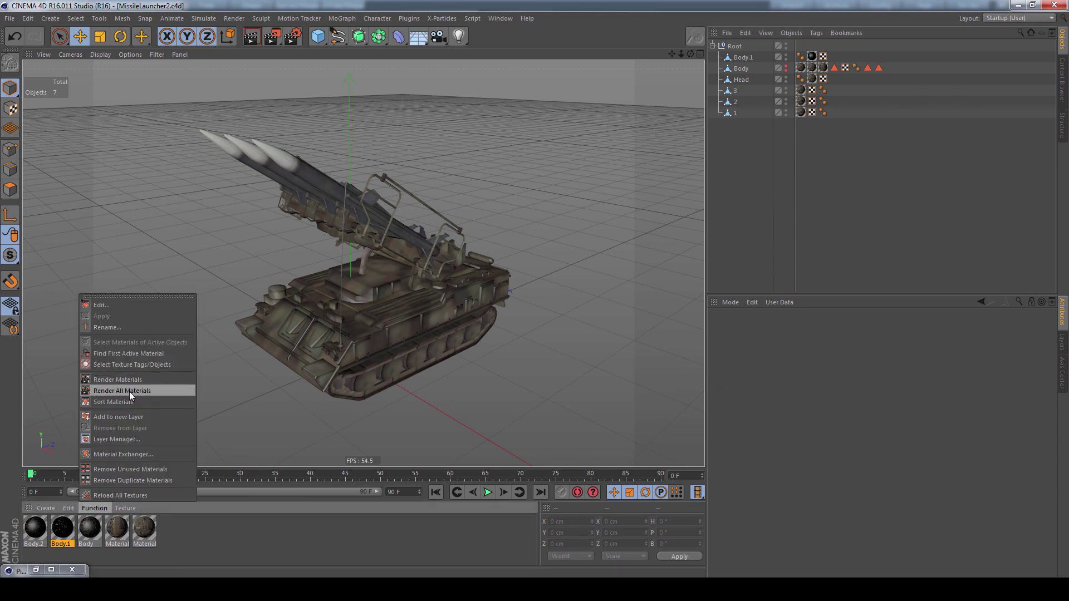
left_click(138, 470)
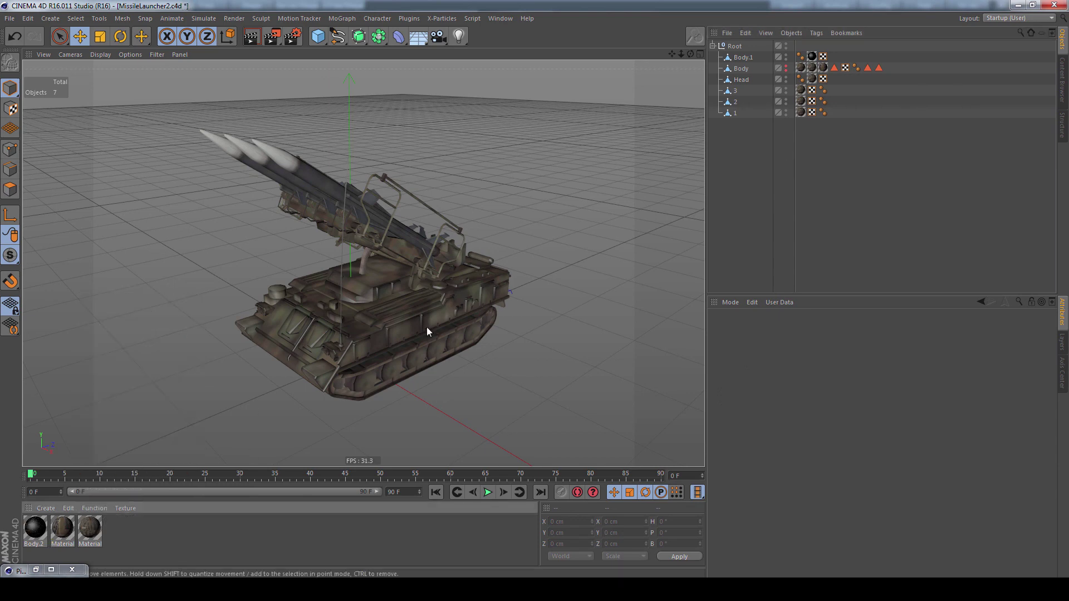
key("ctrl+s")
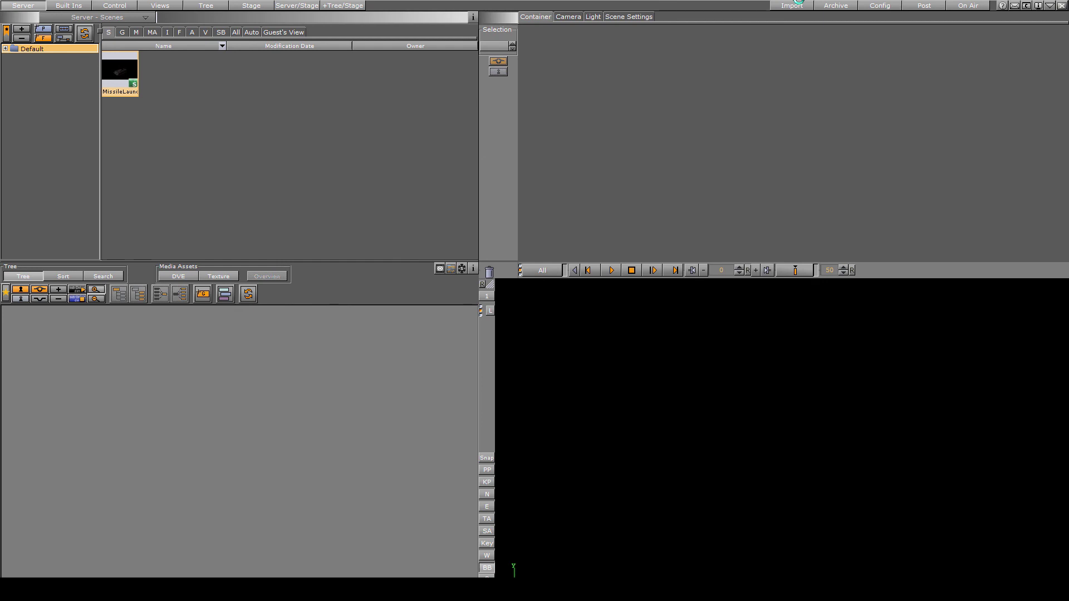
Step: In Viz Artist, import the MissileLauncher2 scene from the C4D folder into the server's scenes
left_click(791, 5)
left_click(768, 68)
left_click_drag(767, 68, 435, 178)
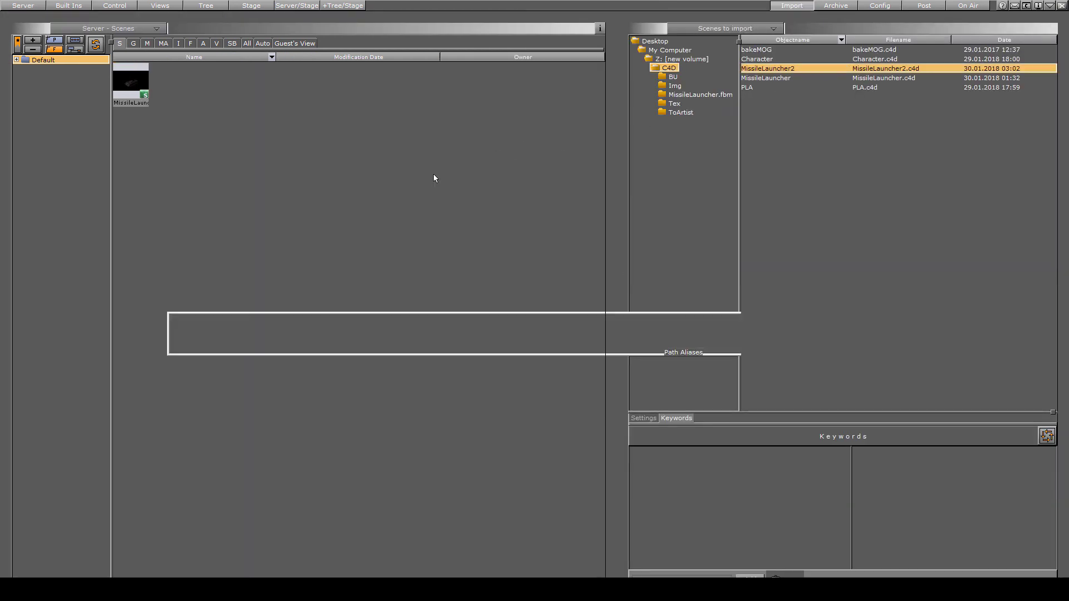
left_click(502, 323)
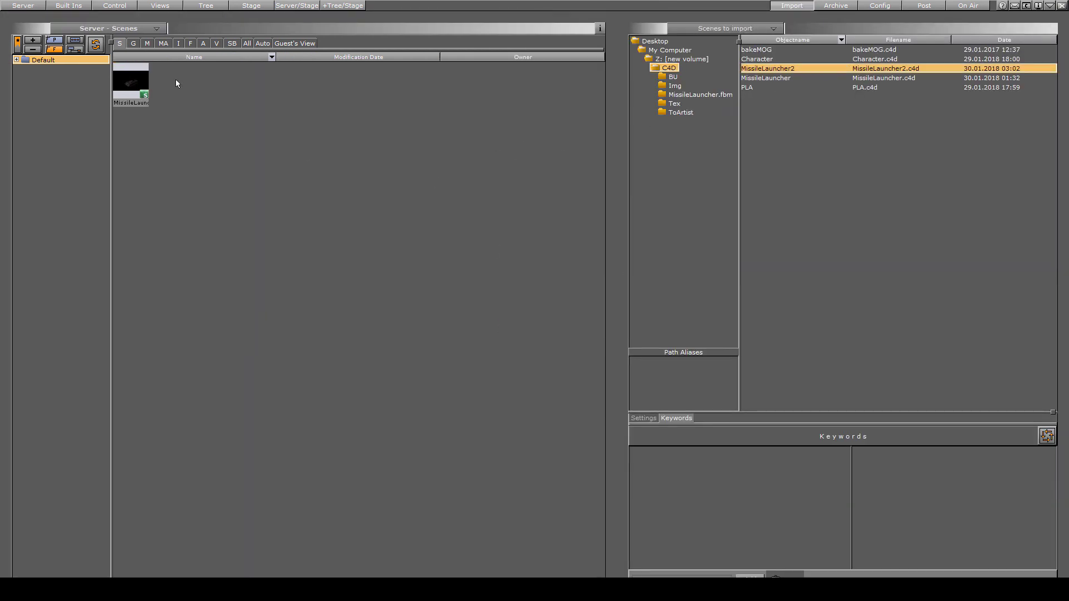
Step: Open the imported missile launcher scene and remove the materials from all containers from Body_1 through 1
double_click(142, 94)
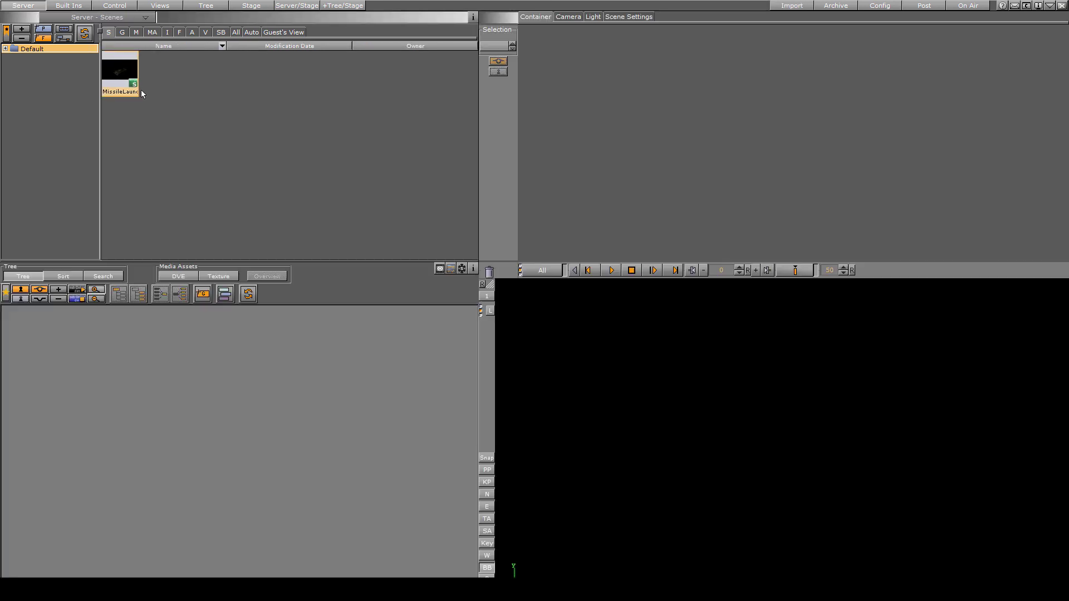
left_click(115, 367)
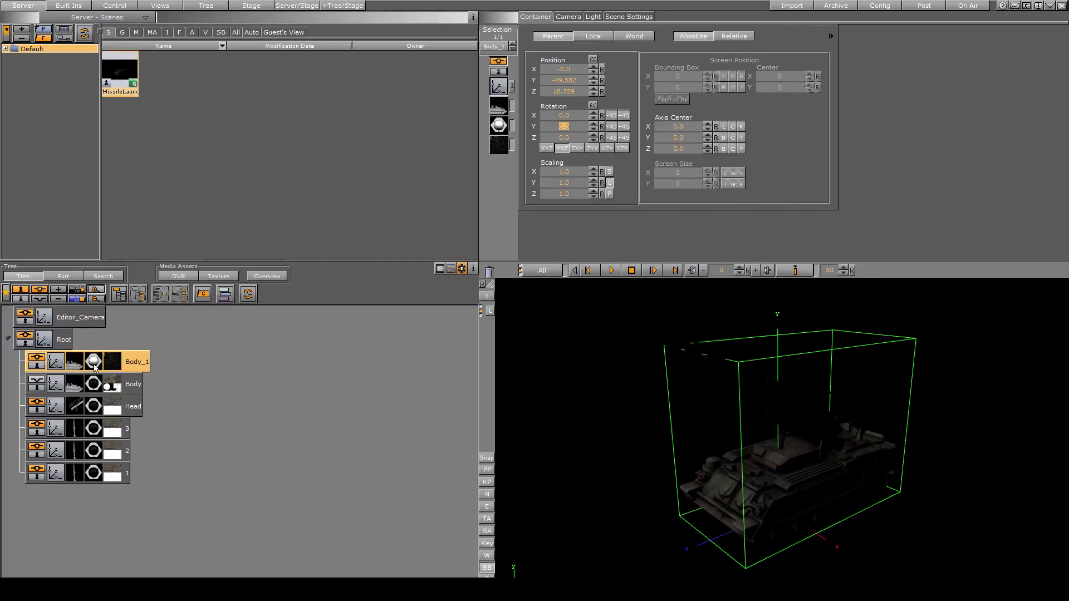
left_click(124, 476, "shift")
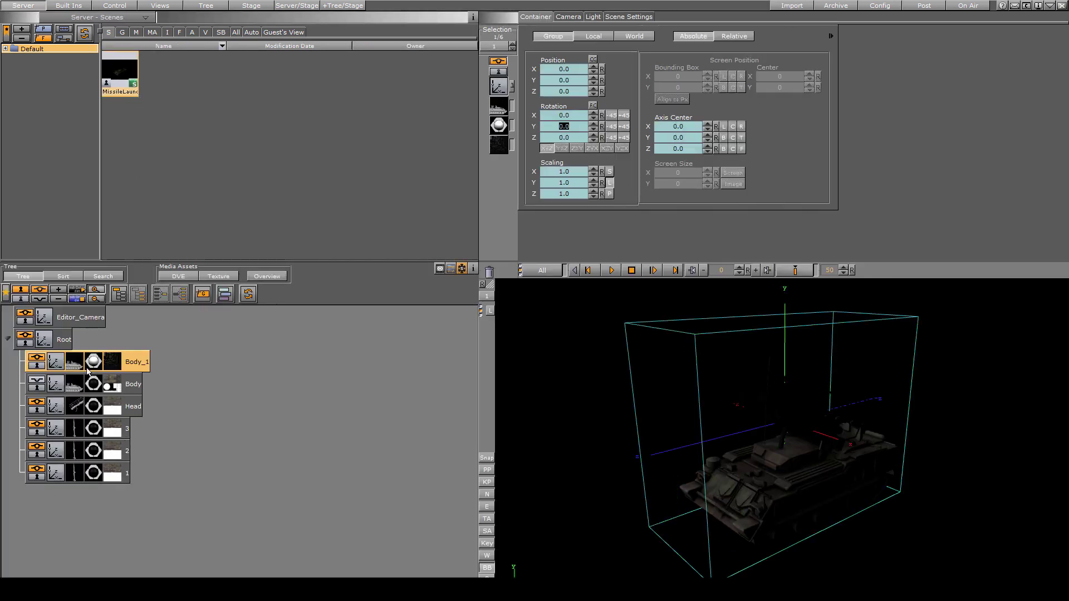
left_click_drag(87, 364, 488, 273)
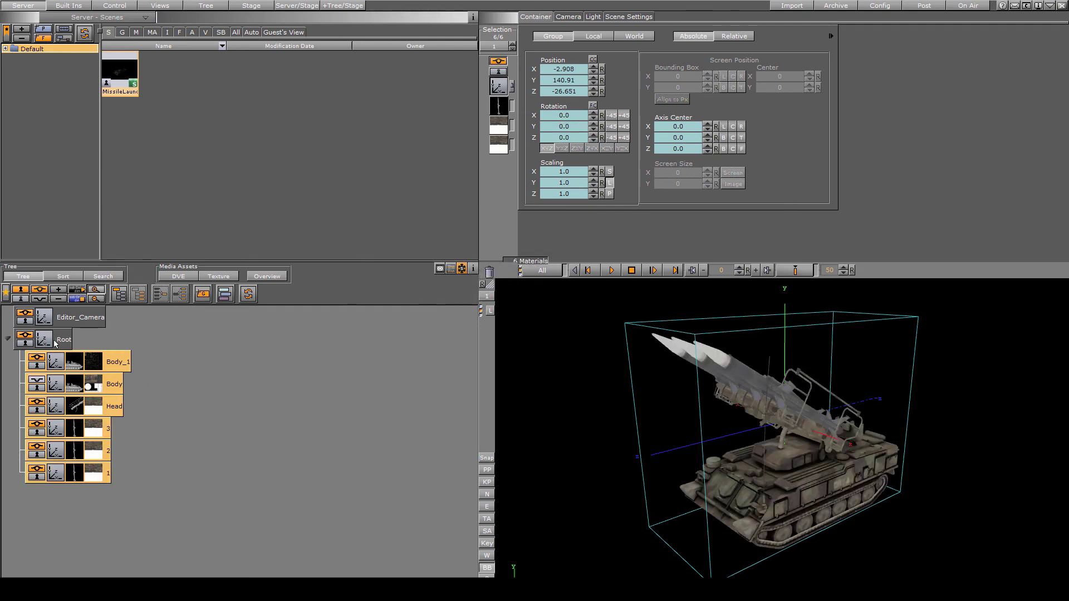
Step: Scale the Root container uniformly to 1.34 and try its Y rotation to inspect the textured launcher
mouse_move(559, 127)
left_mouse_down()
mouse_move(590, 134)
mouse_move(557, 138)
left_mouse_up()
left_click_drag(564, 183, 585, 184)
left_click_drag(566, 127, 518, 178)
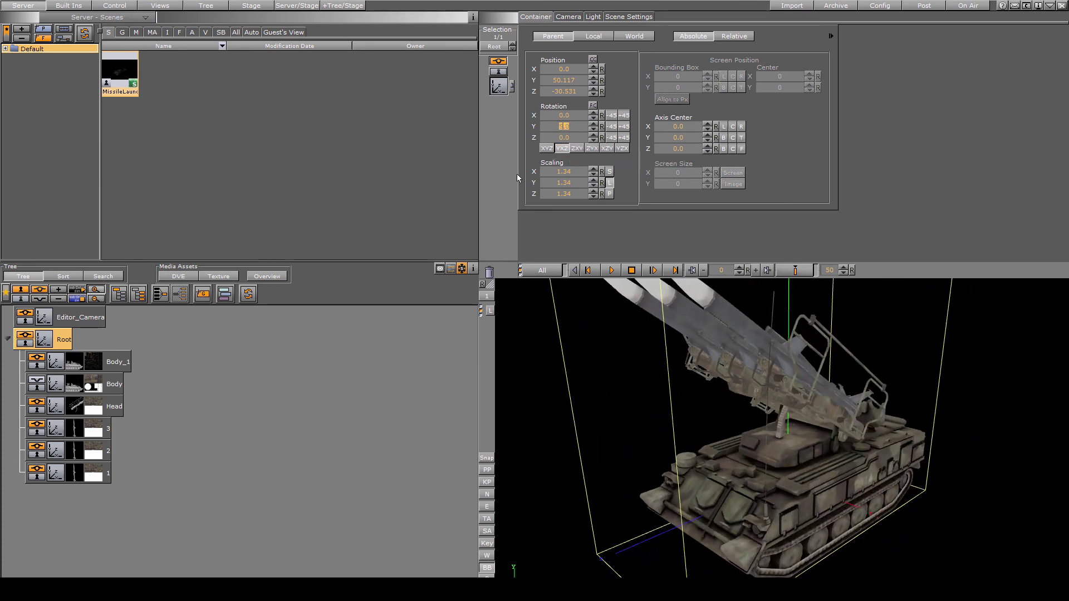